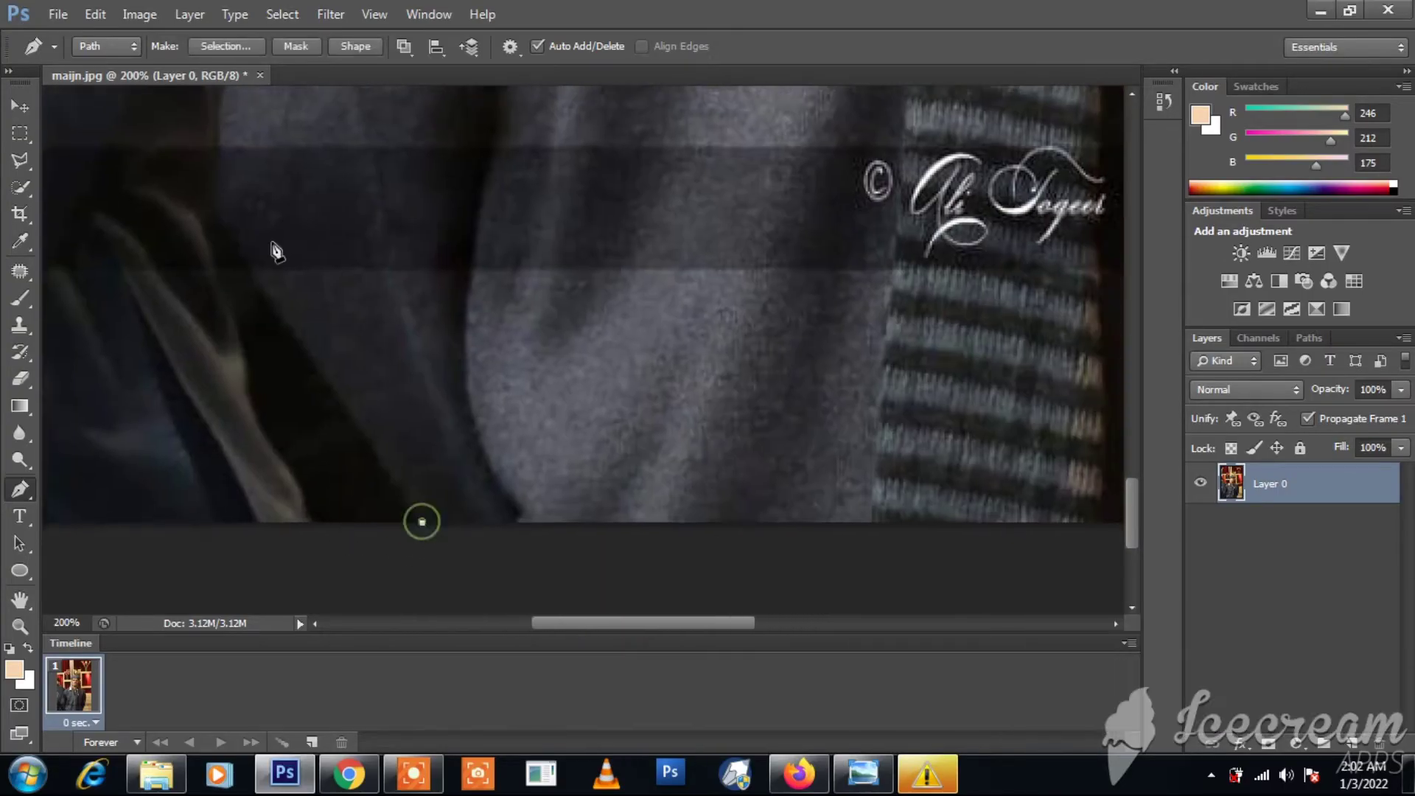
Start a pen path with anchor points running up the man's jacket edge.
{"action": "scroll", "coordinate": [277, 250], "scroll_direction": "up", "scroll_amount": 3}
{"action": "left_click", "coordinate": [221, 350]}
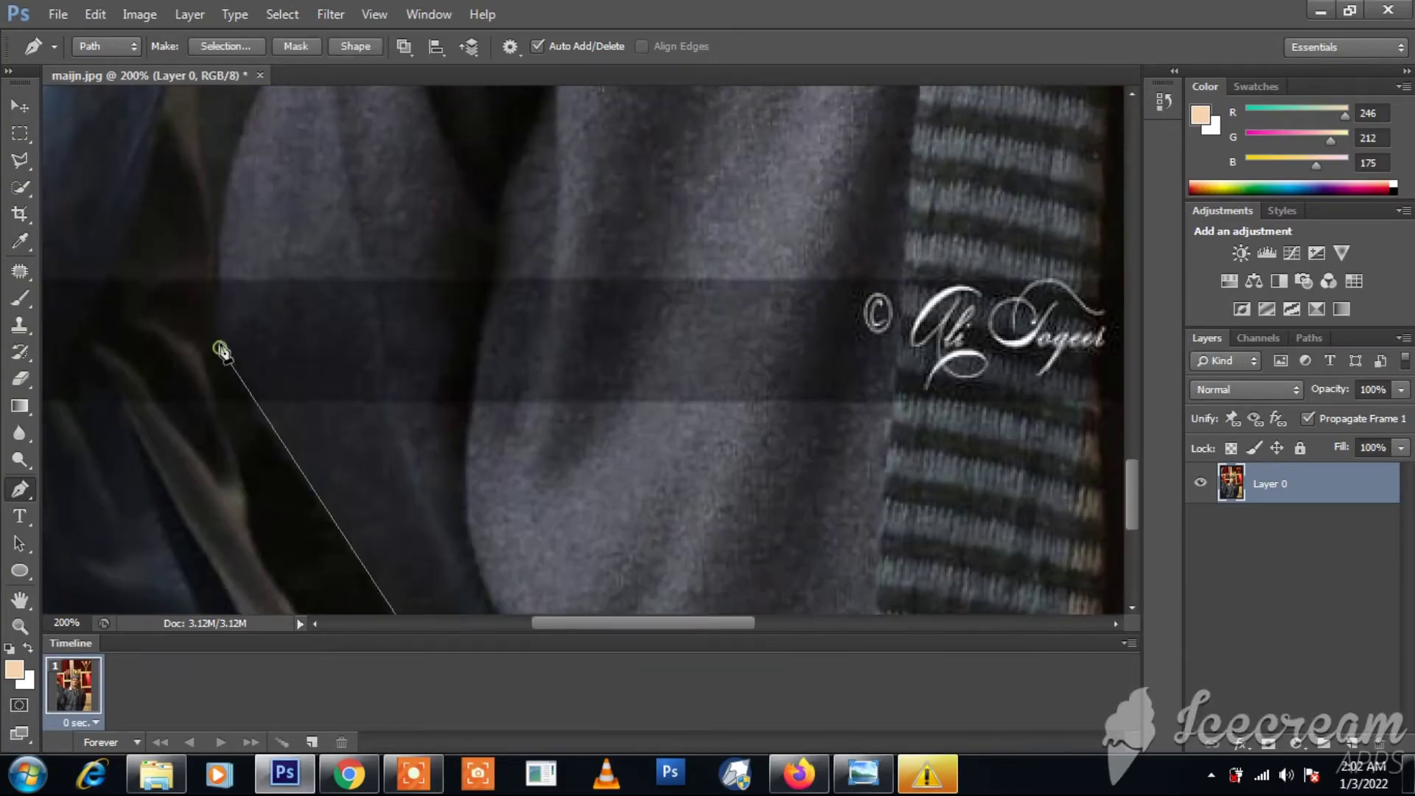
{"action": "left_click", "coordinate": [225, 226]}
{"action": "scroll", "coordinate": [230, 288], "scroll_direction": "up", "scroll_amount": 3}
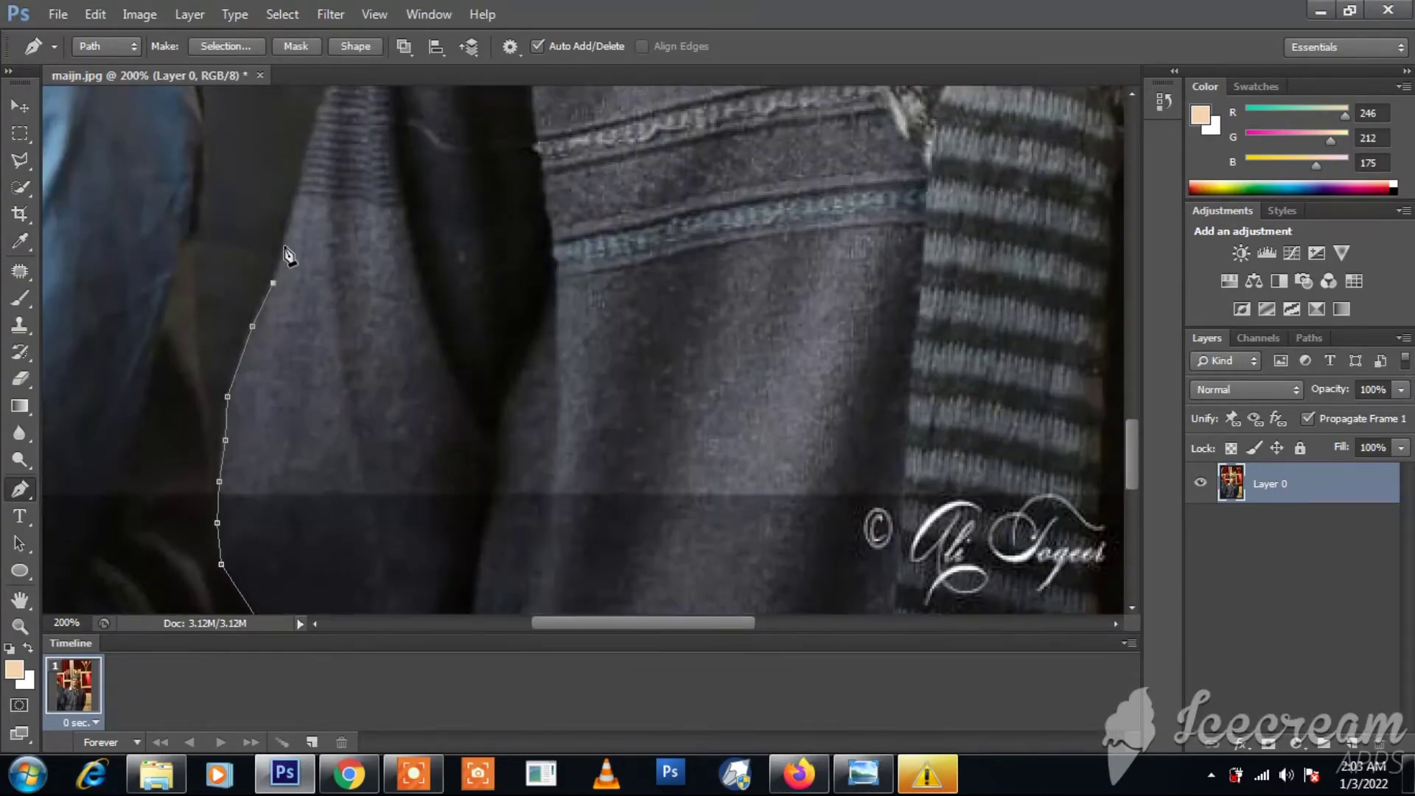
{"action": "scroll", "coordinate": [265, 221], "scroll_direction": "up", "scroll_amount": 8}
{"action": "left_click", "coordinate": [323, 324]}
{"action": "left_click", "coordinate": [339, 273]}
{"action": "left_click", "coordinate": [352, 211]}
{"action": "scroll", "coordinate": [377, 125], "scroll_direction": "up", "scroll_amount": 4}
Extend the path along the shoulder to the collar edge.
{"action": "left_click", "coordinate": [373, 288]}
{"action": "left_click", "coordinate": [380, 275]}
{"action": "left_click", "coordinate": [408, 247]}
{"action": "scroll", "coordinate": [434, 239], "scroll_direction": "up", "scroll_amount": 2}
{"action": "left_click", "coordinate": [658, 141]}
{"action": "scroll", "coordinate": [686, 198], "scroll_direction": "up", "scroll_amount": 1}
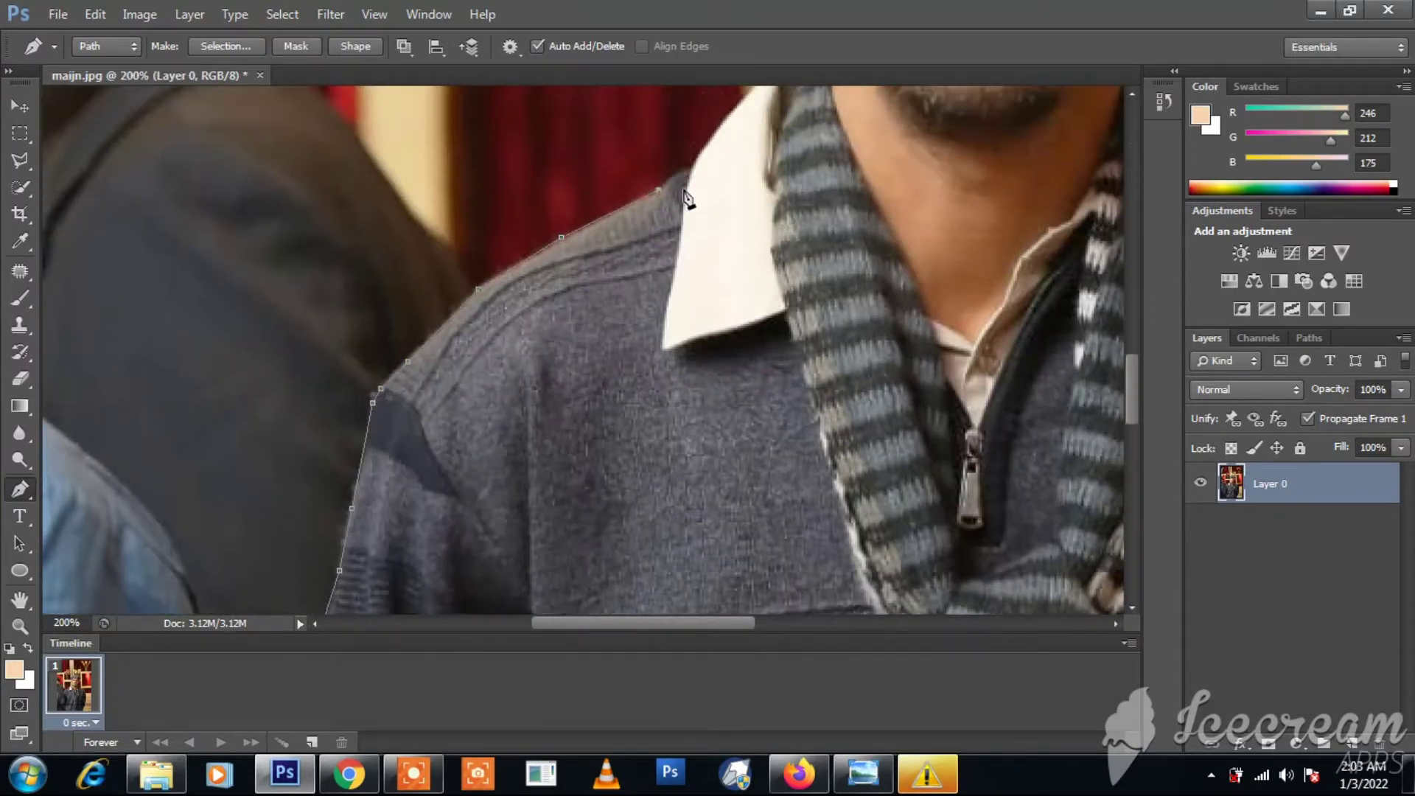
{"action": "left_click", "coordinate": [687, 171]}
{"action": "scroll", "coordinate": [721, 198], "scroll_direction": "up", "scroll_amount": 1}
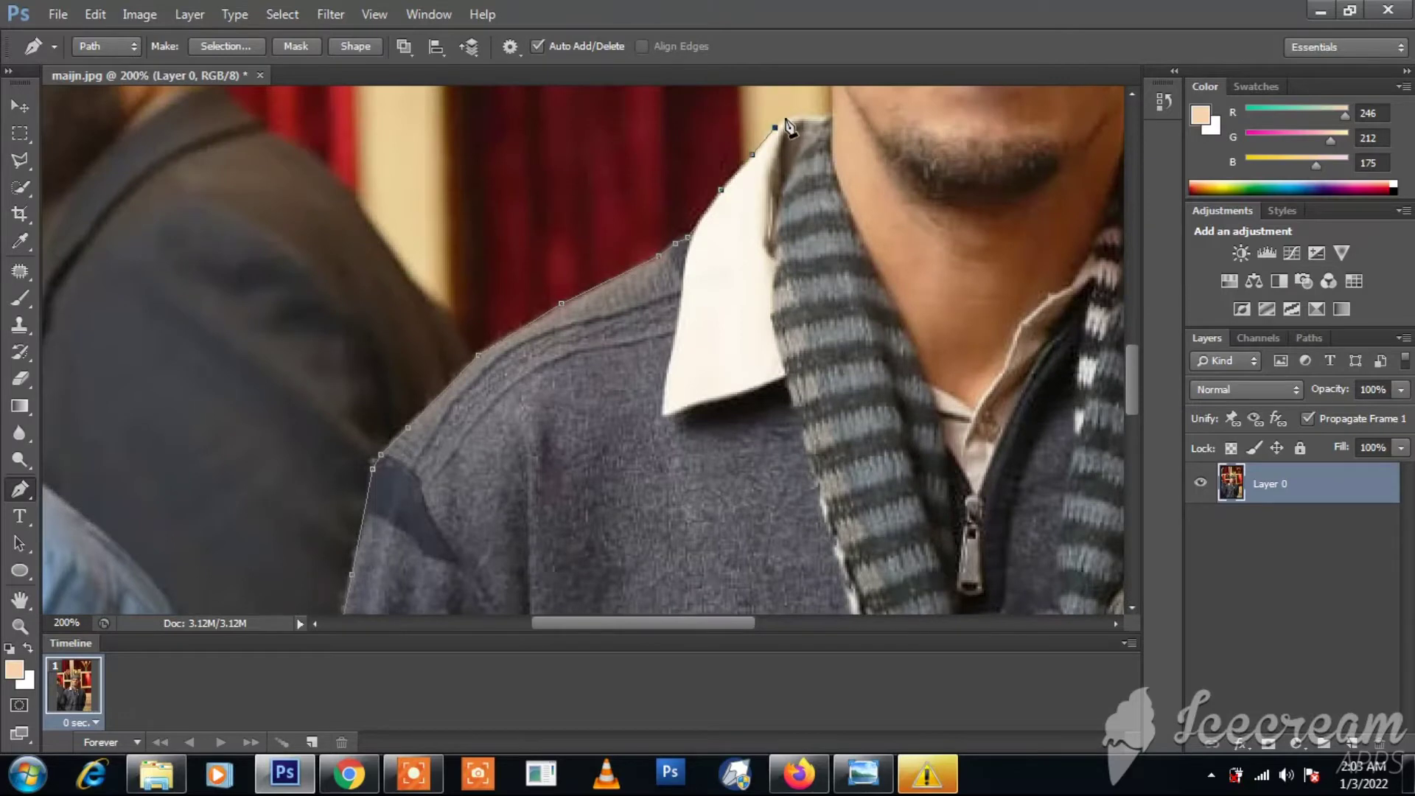
{"action": "scroll", "coordinate": [842, 179], "scroll_direction": "up", "scroll_amount": 3}
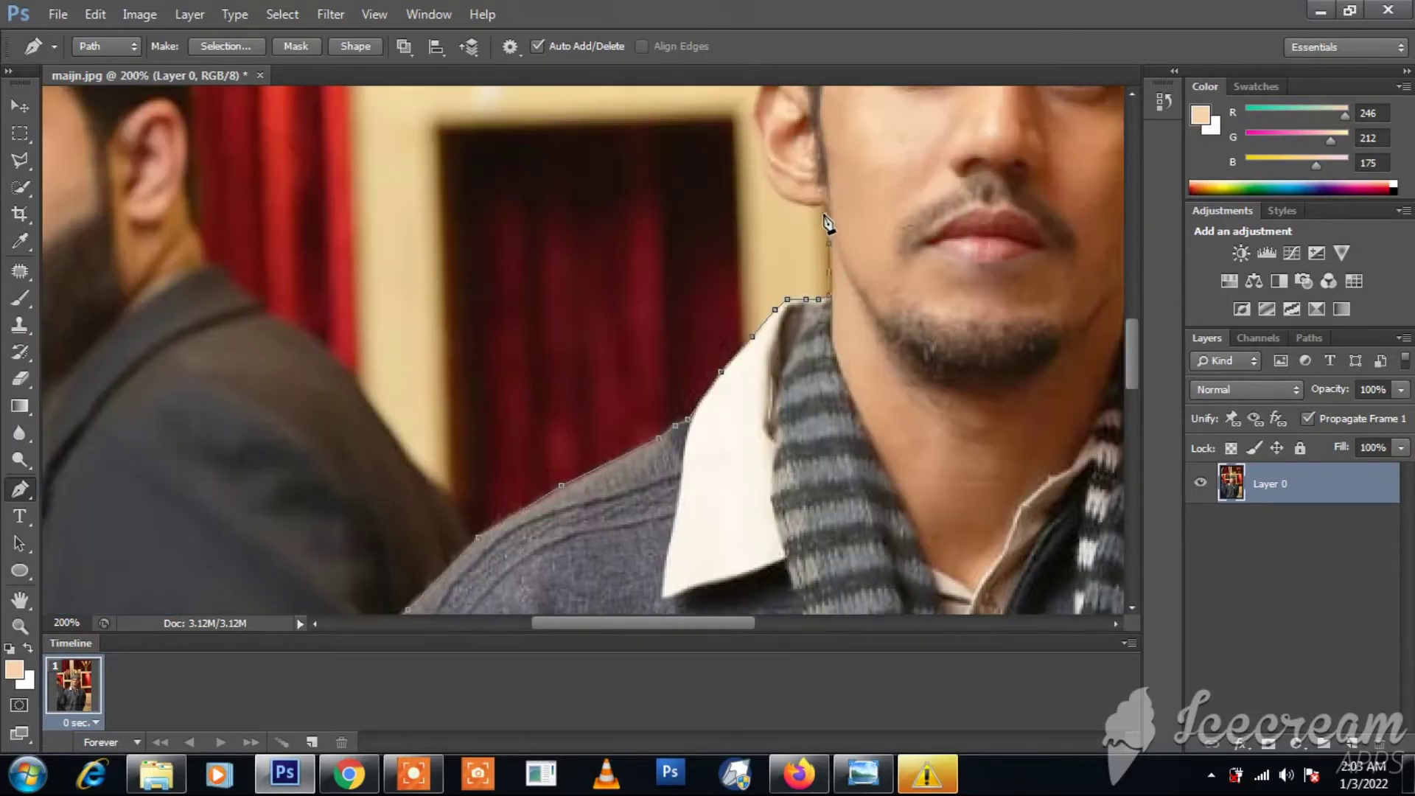
Carry the path around the top of the ear and curve it over the hat.
{"action": "left_click", "coordinate": [752, 121]}
{"action": "scroll", "coordinate": [754, 155], "scroll_direction": "up", "scroll_amount": 2}
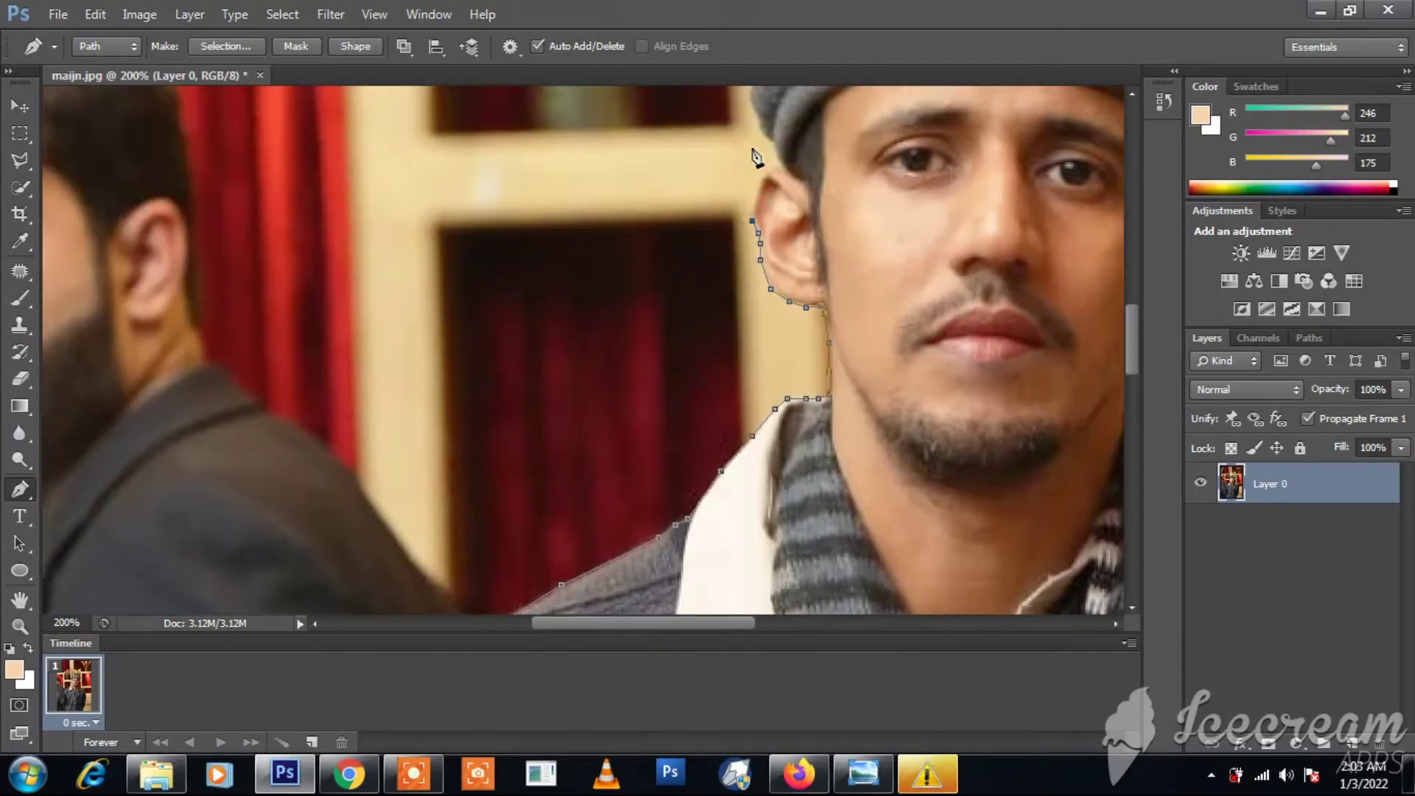
{"action": "left_click", "coordinate": [781, 171]}
{"action": "scroll", "coordinate": [673, 290], "scroll_direction": "up", "scroll_amount": 1}
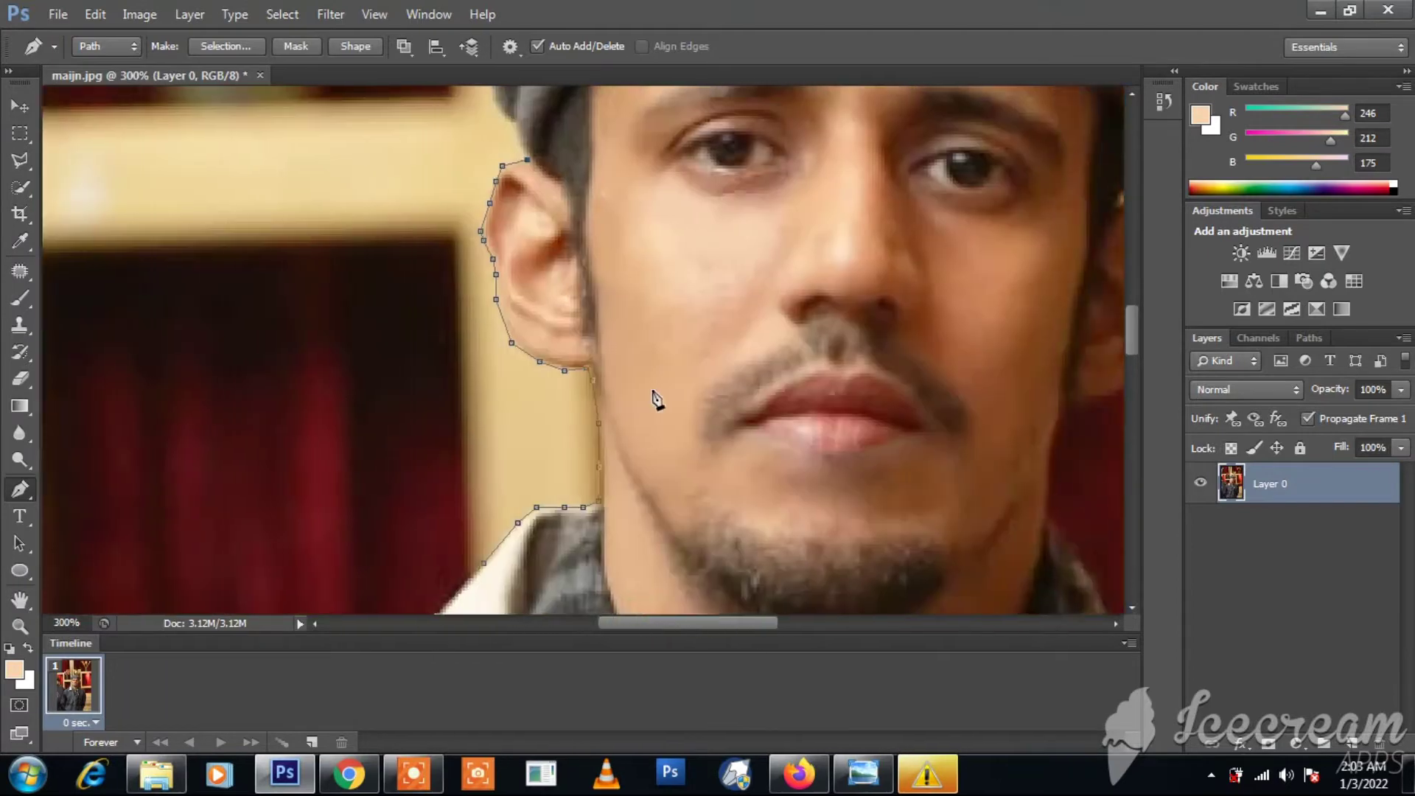
{"action": "scroll", "coordinate": [653, 395], "scroll_direction": "up", "scroll_amount": 1}
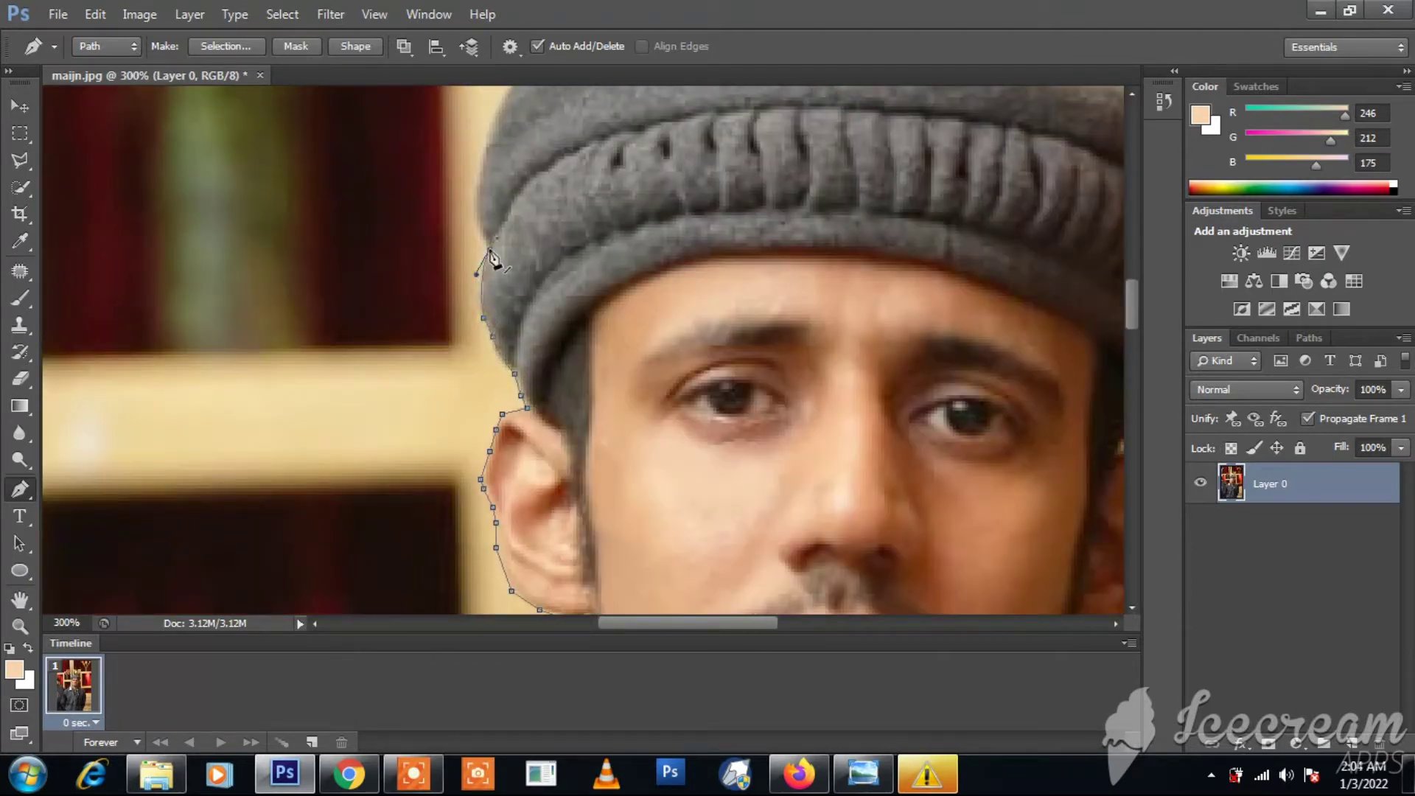
{"action": "scroll", "coordinate": [476, 295], "scroll_direction": "up", "scroll_amount": 2}
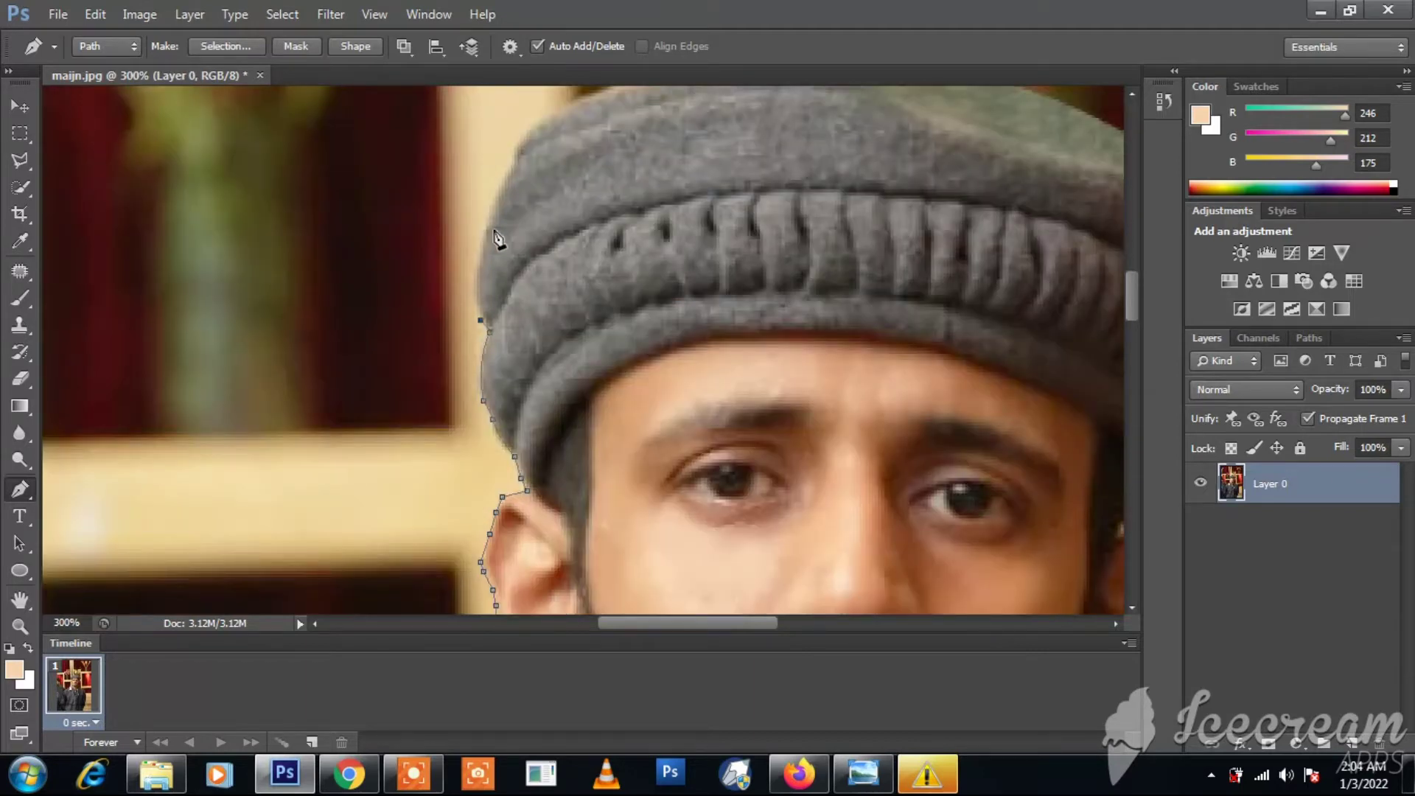
{"action": "scroll", "coordinate": [470, 221], "scroll_direction": "up", "scroll_amount": 3}
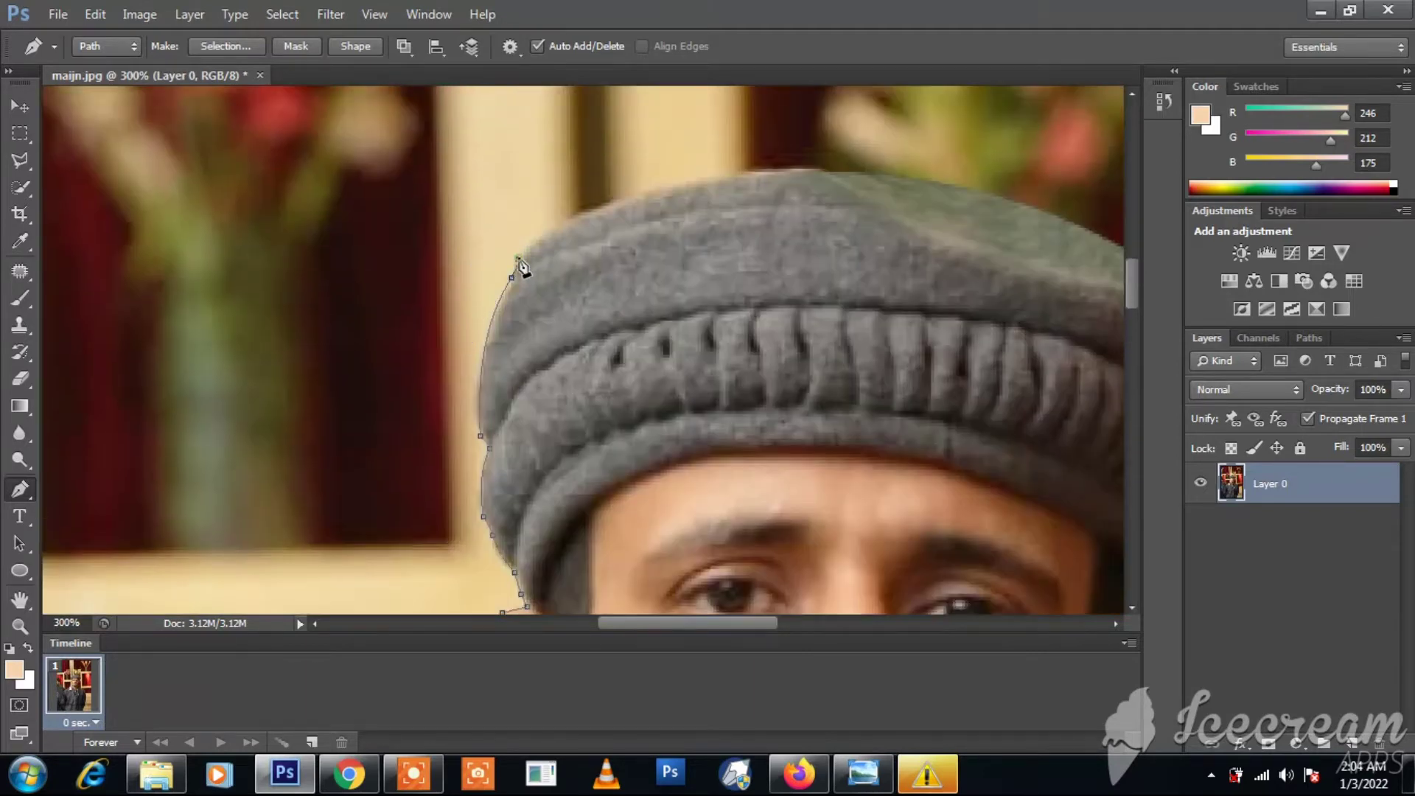
{"action": "scroll", "coordinate": [672, 613], "scroll_direction": "right", "scroll_amount": 2}
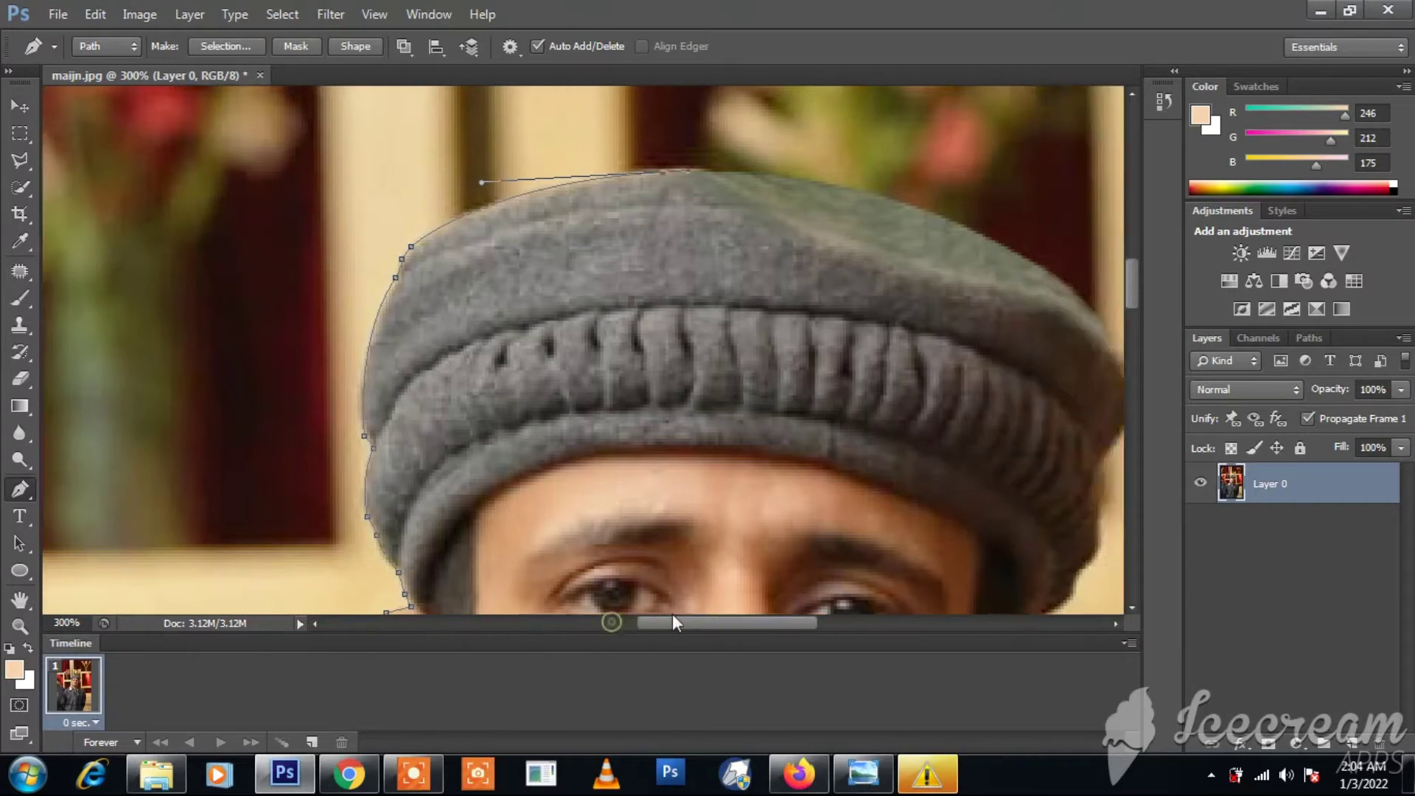
{"action": "scroll", "coordinate": [499, 252], "scroll_direction": "right", "scroll_amount": 8}
{"action": "left_click_drag", "start_coordinate": [530, 248], "coordinate": [543, 267]}
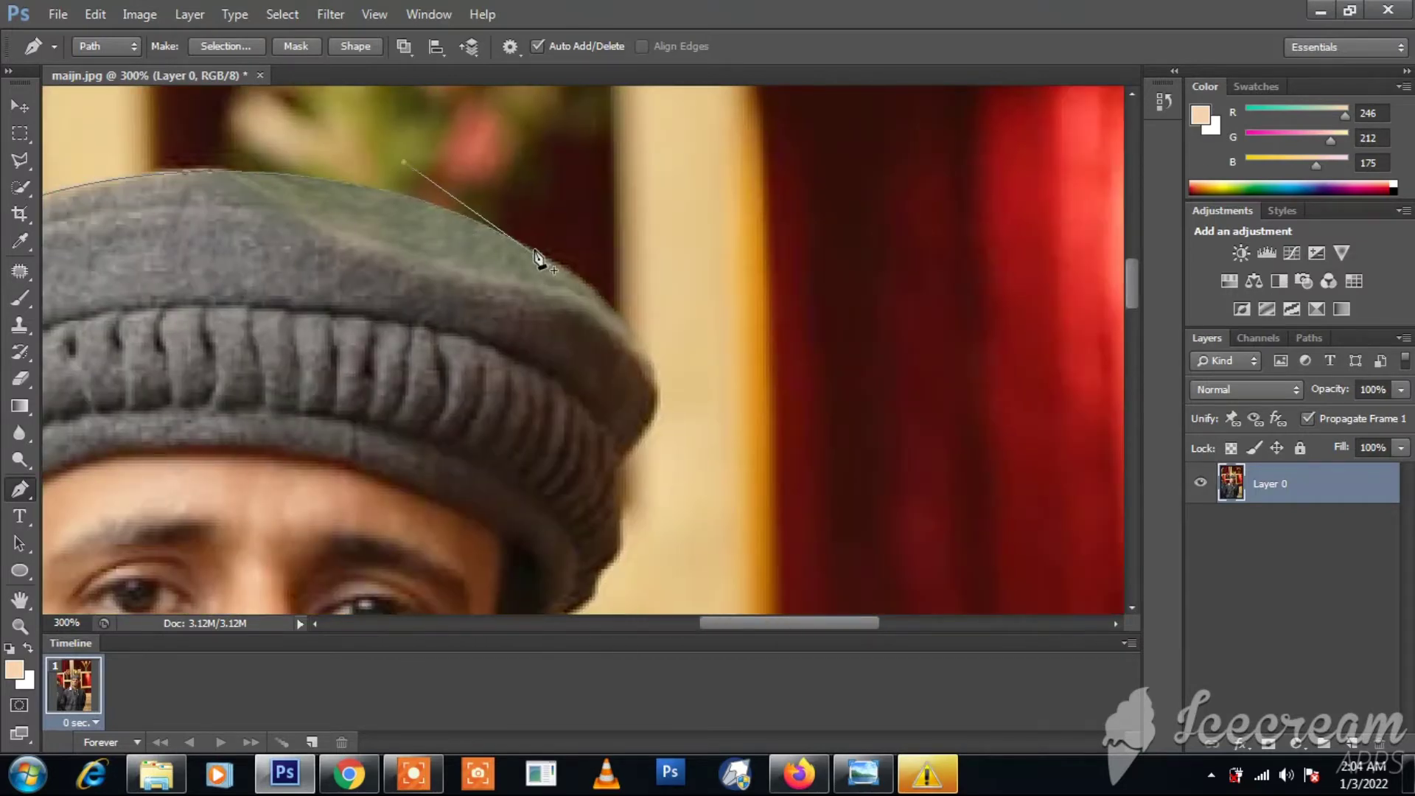
Reshape the hat curve and trace the path down the hat's right edge to the brim.
{"action": "left_click_drag", "start_coordinate": [543, 267], "coordinate": [579, 282]}
{"action": "left_click", "coordinate": [651, 348]}
{"action": "scroll", "coordinate": [655, 361], "scroll_direction": "down", "scroll_amount": 1}
{"action": "left_click_drag", "start_coordinate": [619, 422], "coordinate": [633, 422]}
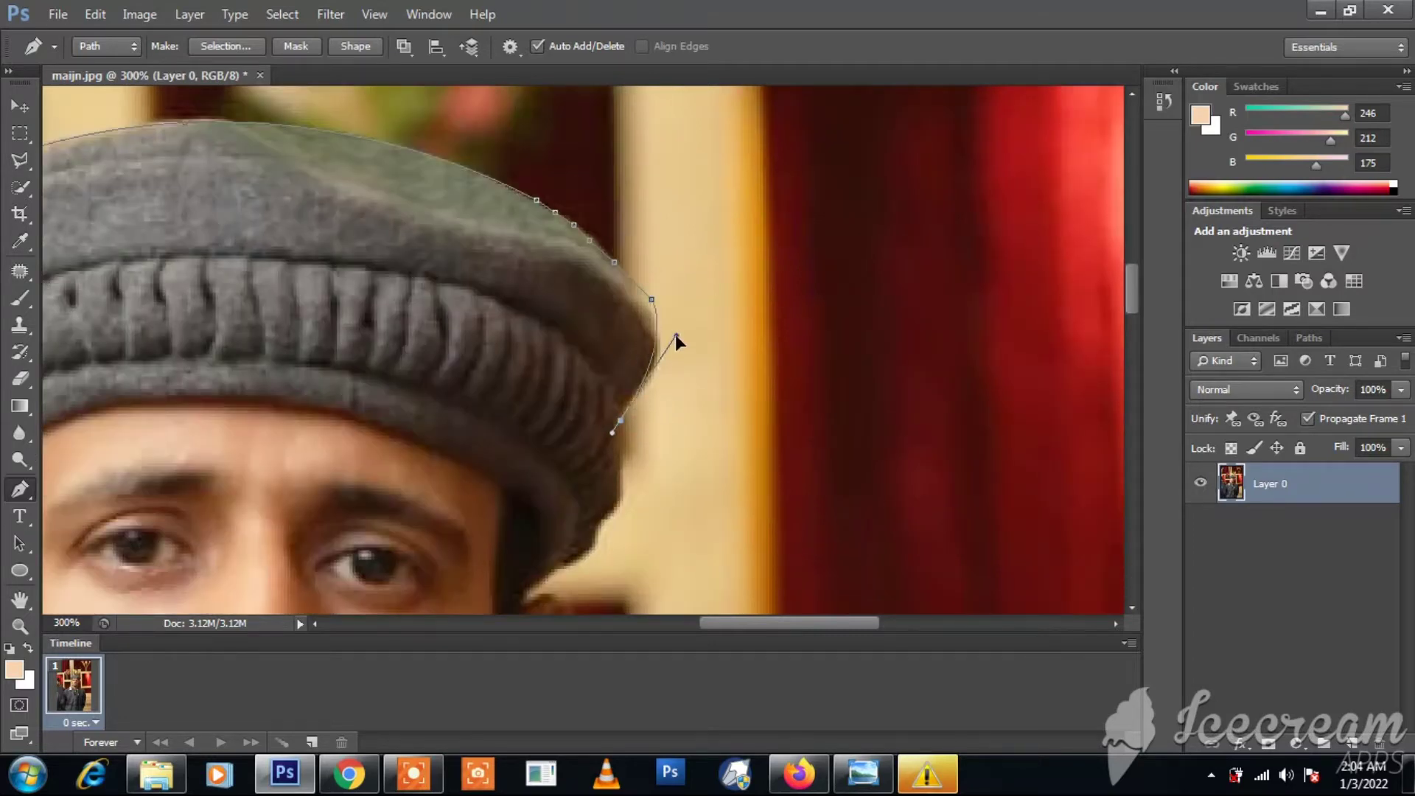
{"action": "scroll", "coordinate": [673, 361], "scroll_direction": "down", "scroll_amount": 2}
{"action": "mouse_move", "coordinate": [673, 362]}
{"action": "left_mouse_down"}
{"action": "mouse_move", "coordinate": [705, 378]}
{"action": "mouse_move", "coordinate": [683, 257]}
{"action": "left_mouse_up"}
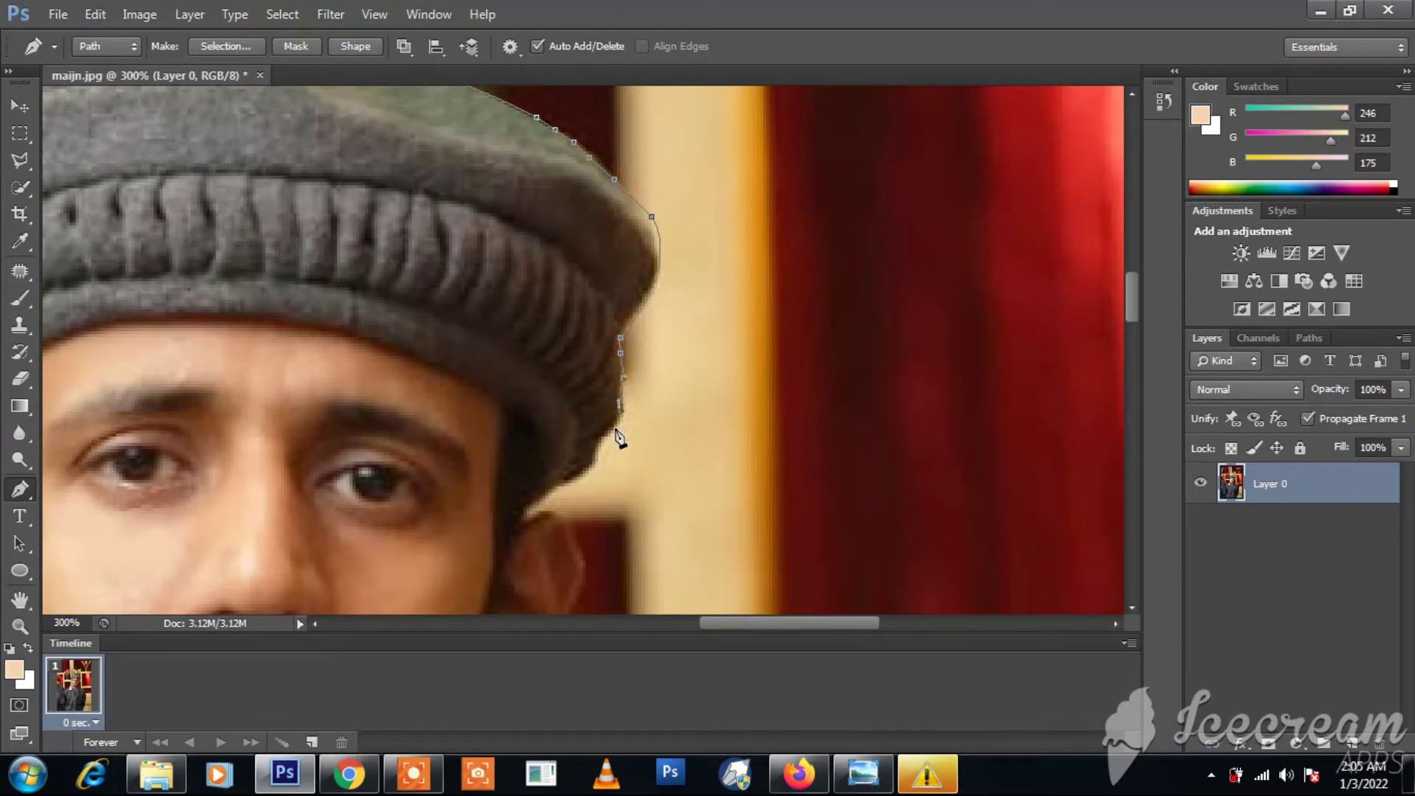
{"action": "left_click", "coordinate": [589, 466]}
{"action": "left_click", "coordinate": [568, 480]}
{"action": "left_click", "coordinate": [524, 519]}
Trace the outline around the ear and along the jawline.
{"action": "scroll", "coordinate": [549, 516], "scroll_direction": "down", "scroll_amount": 2}
{"action": "left_click", "coordinate": [567, 422]}
{"action": "scroll", "coordinate": [586, 492], "scroll_direction": "down", "scroll_amount": 2}
{"action": "left_click", "coordinate": [580, 404]}
{"action": "left_click", "coordinate": [570, 432]}
{"action": "left_click", "coordinate": [564, 450]}
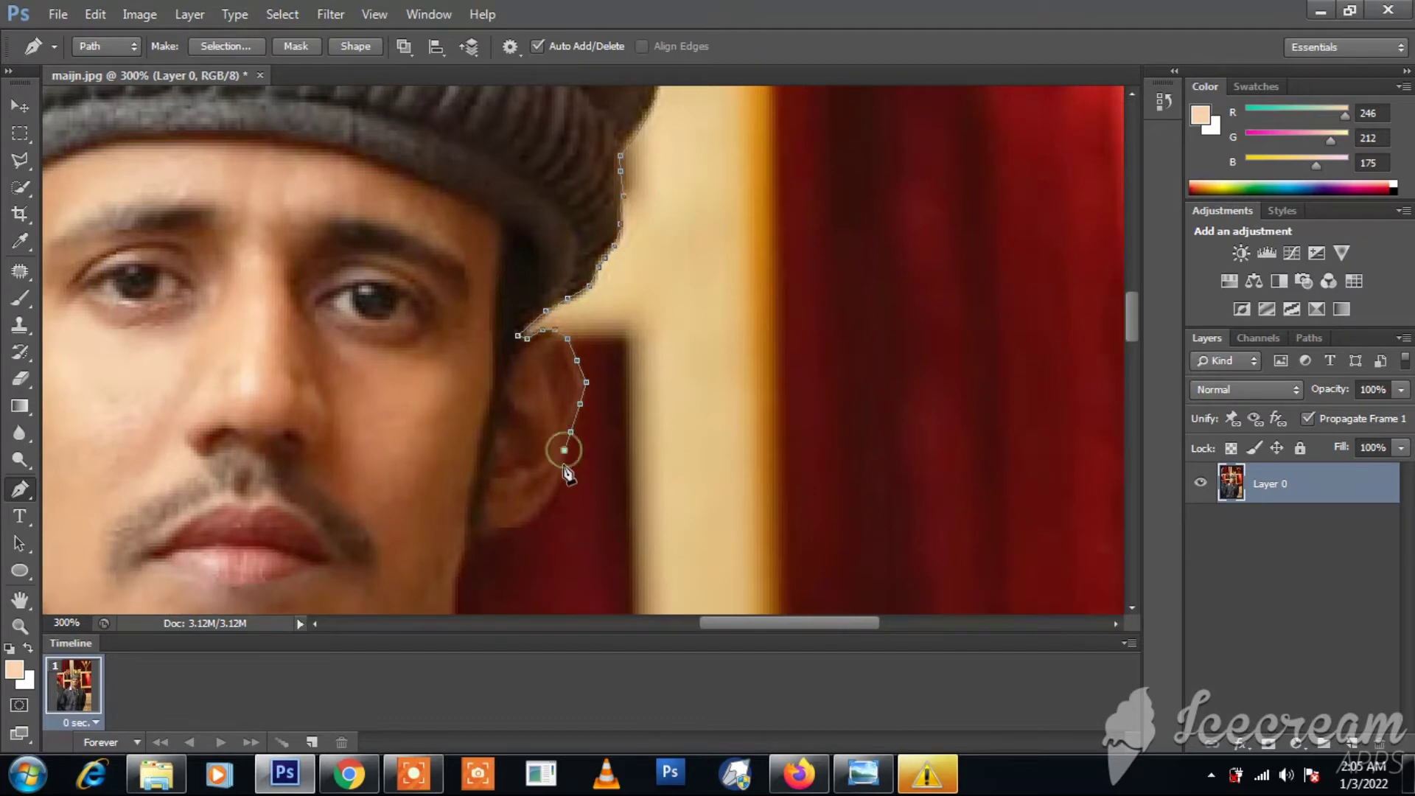
{"action": "left_click", "coordinate": [524, 528]}
{"action": "left_click", "coordinate": [499, 528]}
{"action": "left_click", "coordinate": [474, 531]}
Continue the path down the neck and along the scarf edge.
{"action": "scroll", "coordinate": [472, 530], "scroll_direction": "down", "scroll_amount": 2}
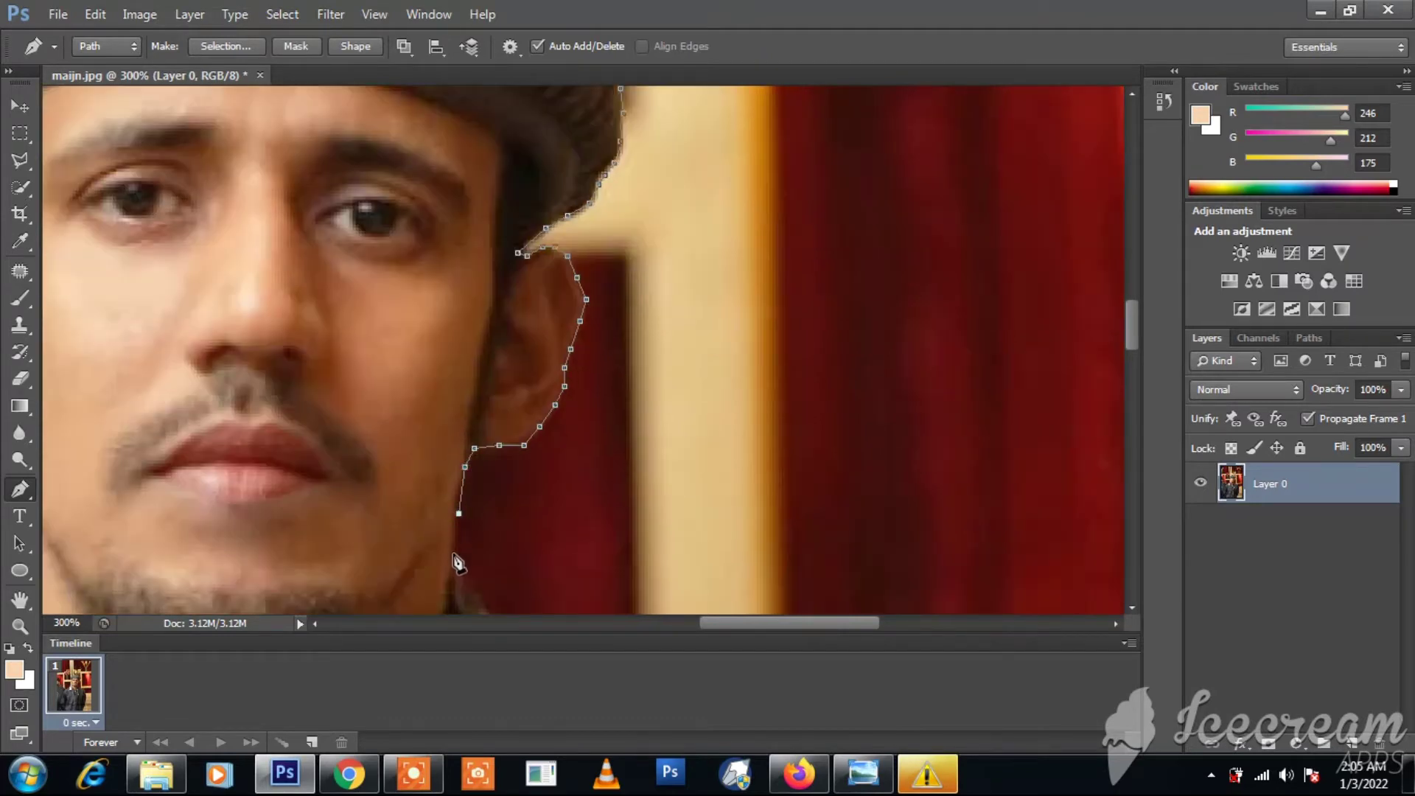
{"action": "left_click", "coordinate": [452, 554]}
{"action": "left_click", "coordinate": [459, 575]}
{"action": "scroll", "coordinate": [459, 576], "scroll_direction": "down", "scroll_amount": 4}
{"action": "left_click", "coordinate": [477, 446]}
{"action": "scroll", "coordinate": [508, 479], "scroll_direction": "down", "scroll_amount": 3}
{"action": "left_click", "coordinate": [553, 483]}
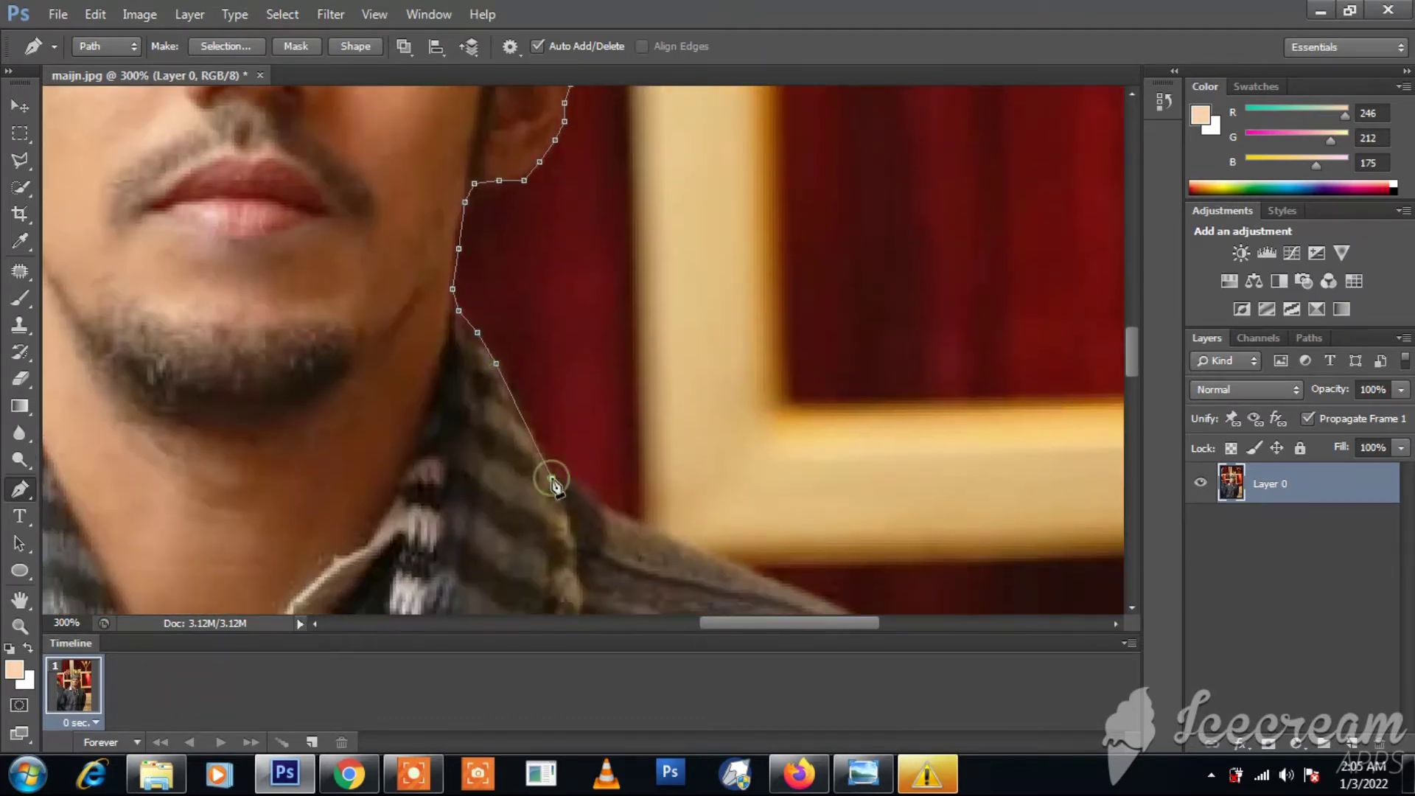
{"action": "scroll", "coordinate": [560, 471], "scroll_direction": "down", "scroll_amount": 1}
Outline the curve of the shoulder.
{"action": "left_click", "coordinate": [823, 565]}
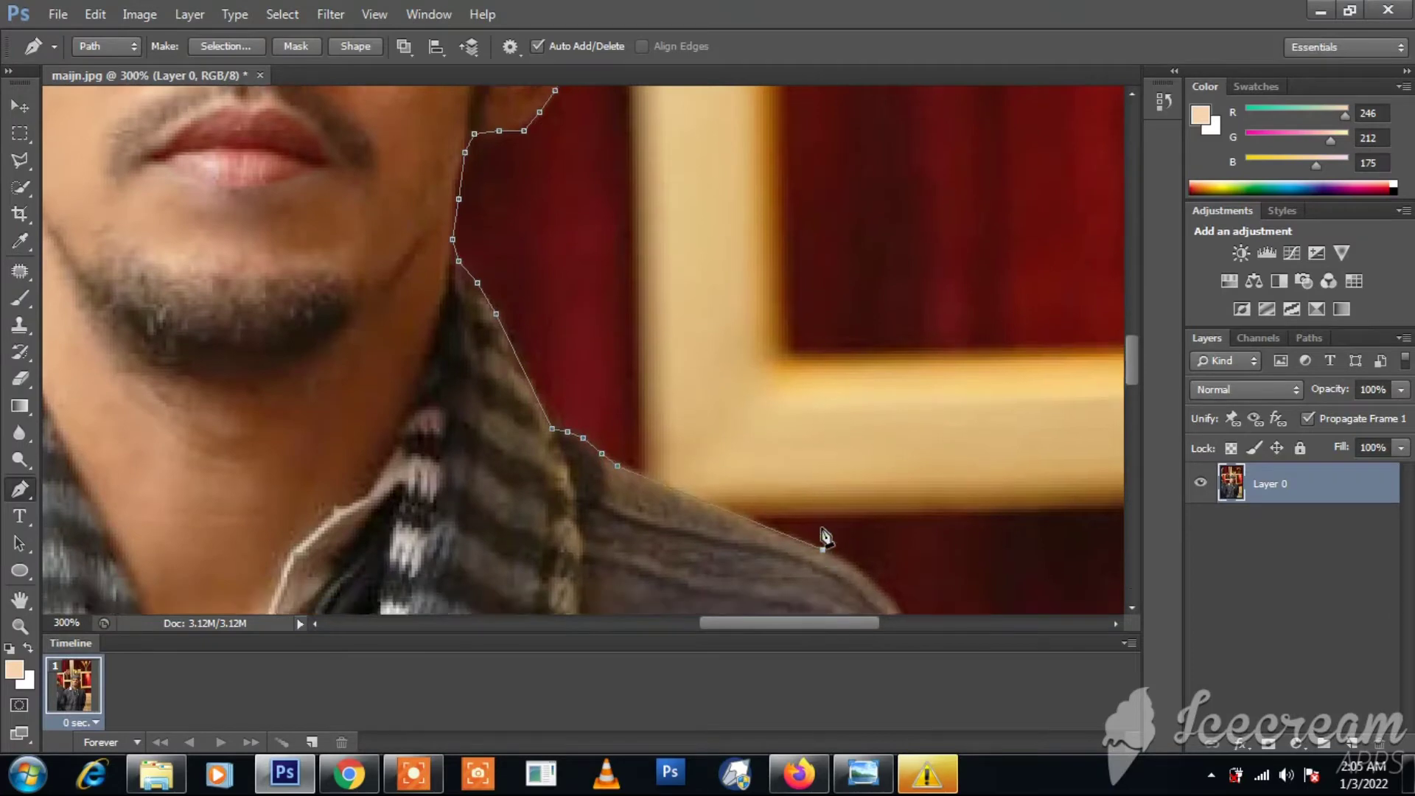
{"action": "scroll", "coordinate": [824, 537], "scroll_direction": "down", "scroll_amount": 4}
{"action": "left_click", "coordinate": [897, 475]}
{"action": "scroll", "coordinate": [899, 479], "scroll_direction": "down", "scroll_amount": 1}
{"action": "left_click", "coordinate": [910, 451]}
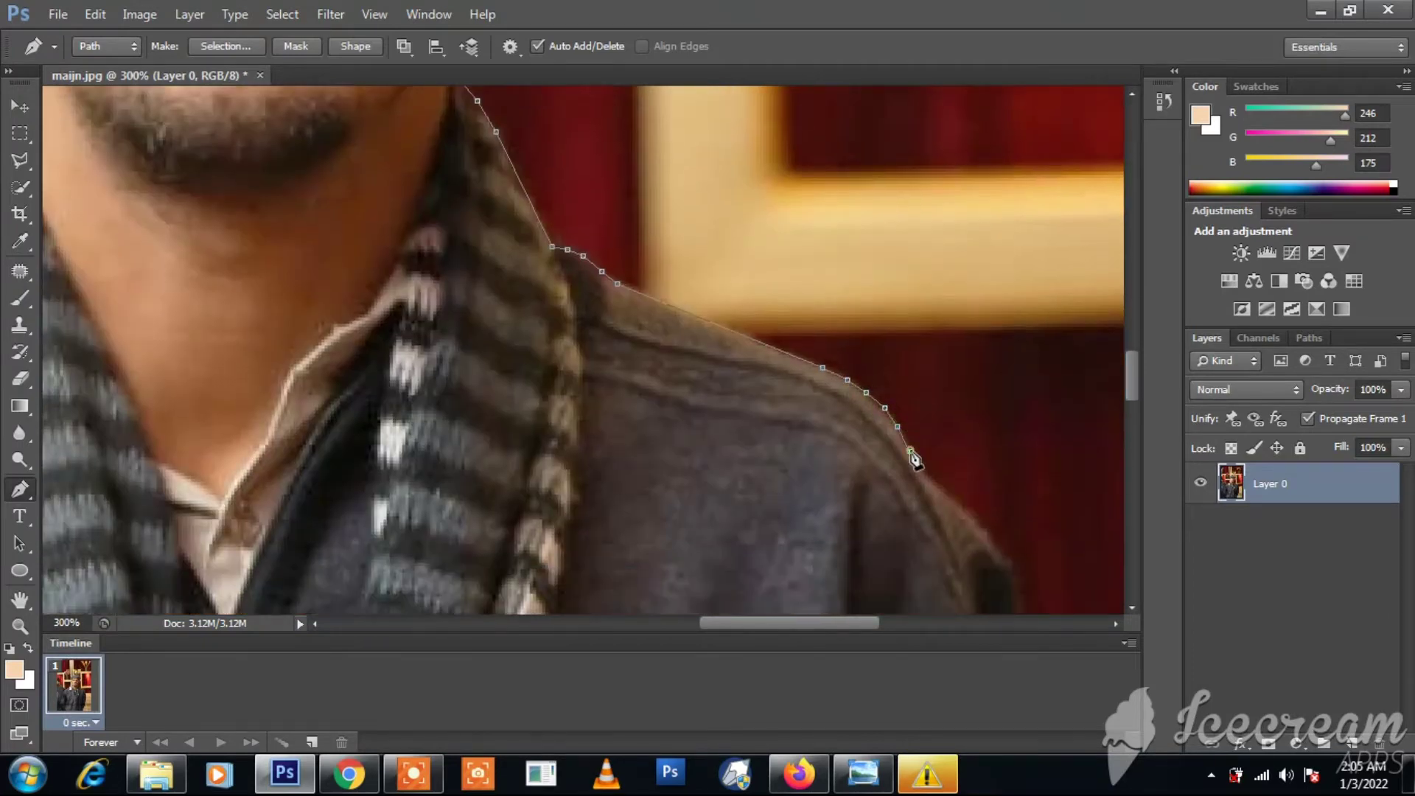
{"action": "left_click", "coordinate": [938, 485]}
{"action": "left_click", "coordinate": [972, 515]}
{"action": "scroll", "coordinate": [972, 516], "scroll_direction": "down", "scroll_amount": 2}
{"action": "scroll", "coordinate": [884, 442], "scroll_direction": "right", "scroll_amount": 5}
Trace the path down the upper arm and the jacket's outer edge.
{"action": "left_click", "coordinate": [771, 378]}
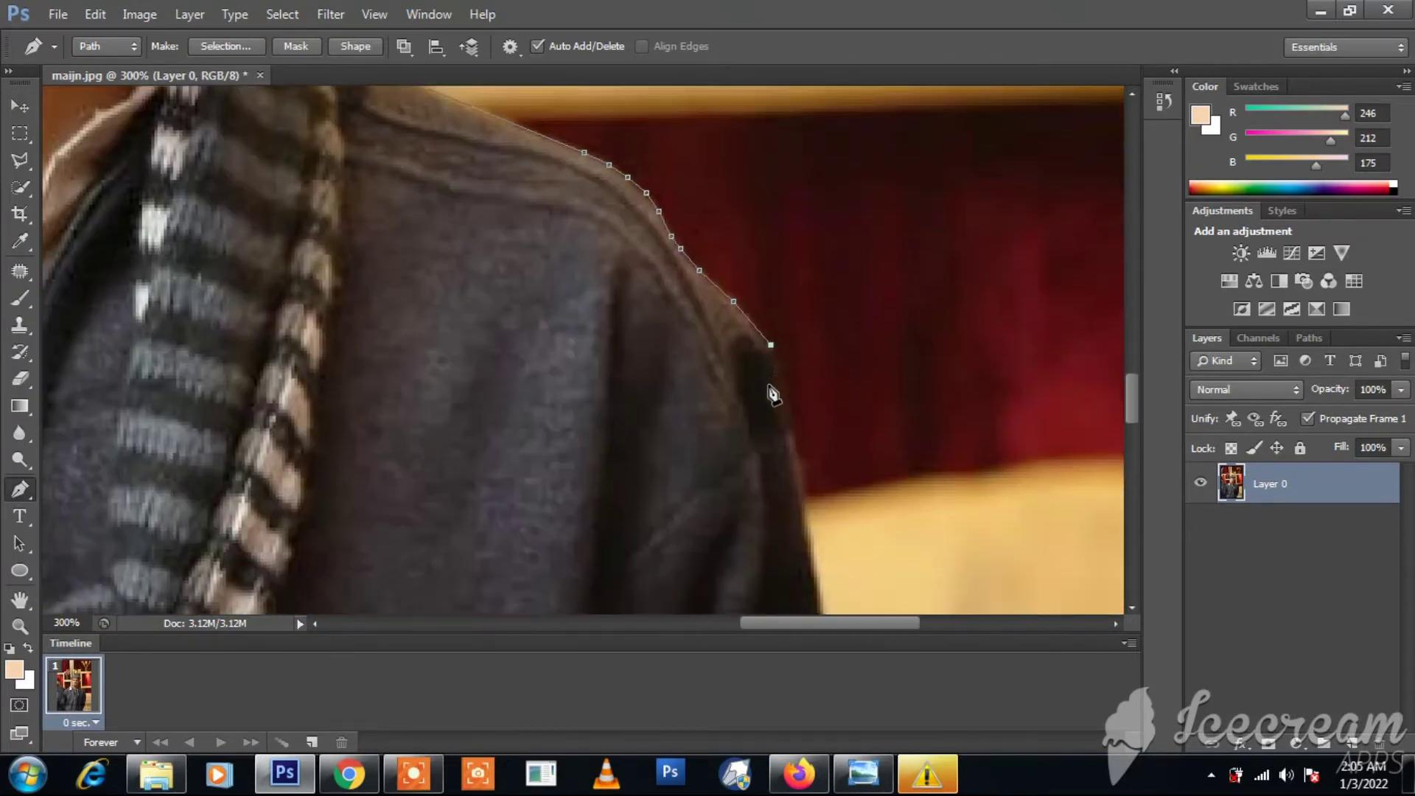
{"action": "left_click", "coordinate": [795, 422]}
{"action": "scroll", "coordinate": [796, 422], "scroll_direction": "down", "scroll_amount": 3}
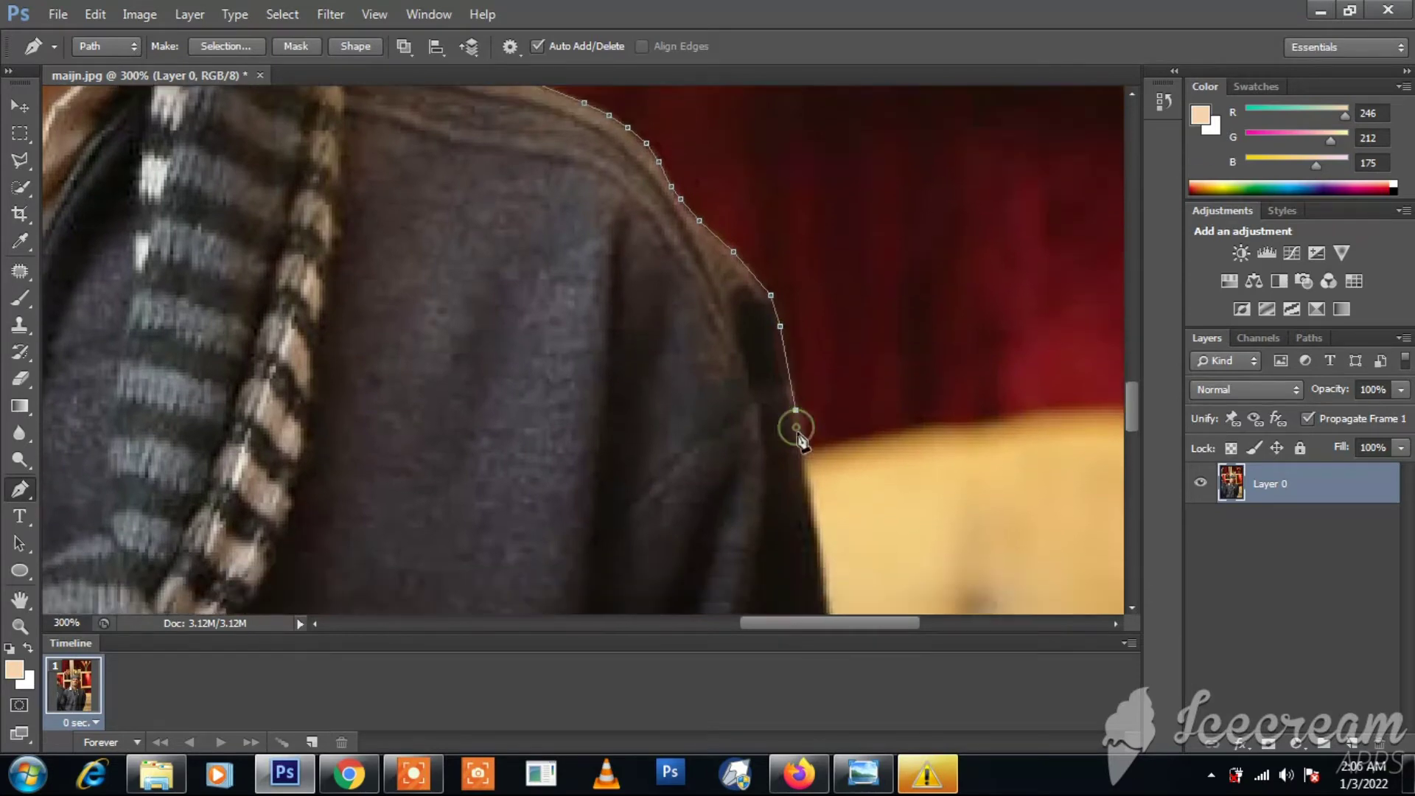
{"action": "left_click", "coordinate": [815, 420]}
{"action": "scroll", "coordinate": [815, 420], "scroll_direction": "down", "scroll_amount": 3}
{"action": "scroll", "coordinate": [840, 426], "scroll_direction": "down", "scroll_amount": 2}
{"action": "scroll", "coordinate": [840, 426], "scroll_direction": "down", "scroll_amount": 1}
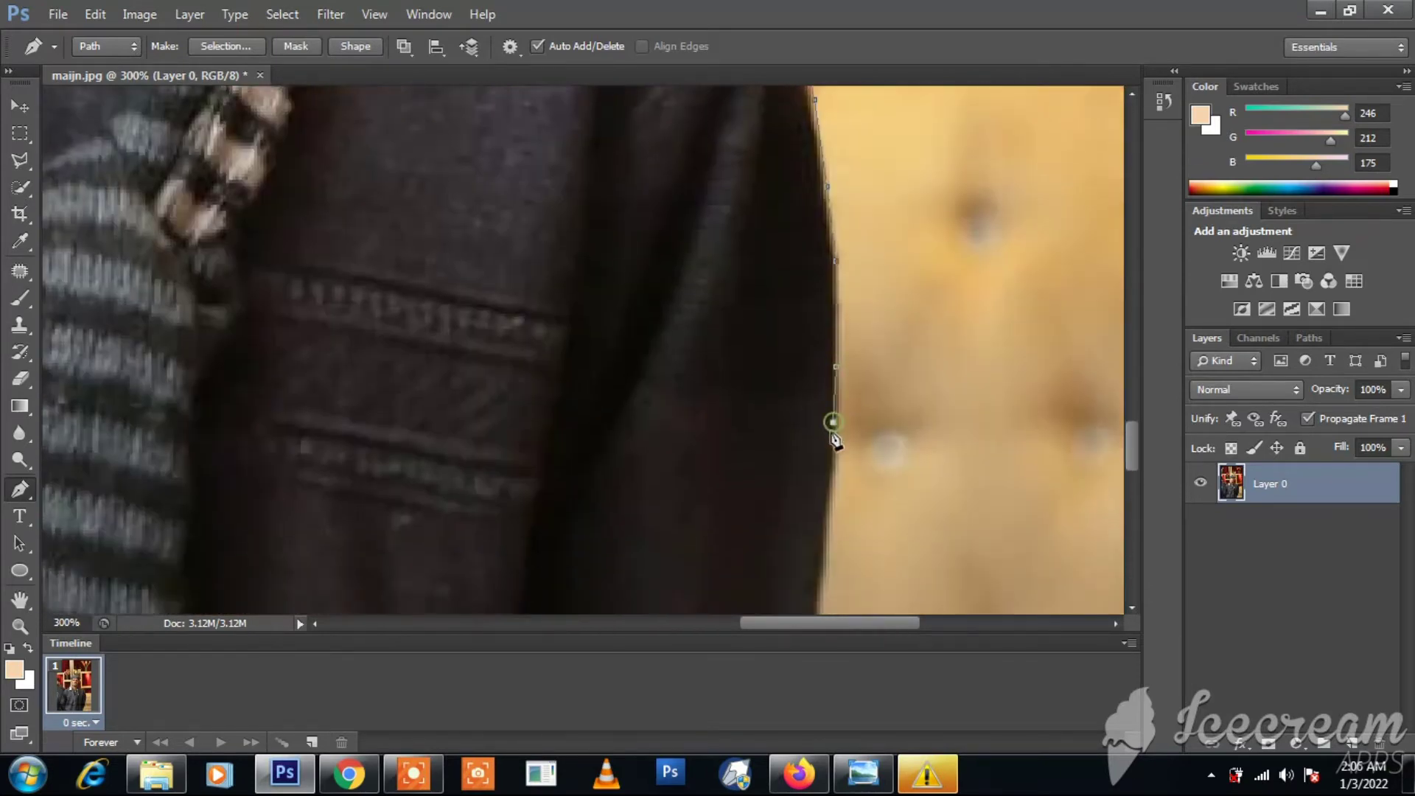
Finish the outline down the jacket side to its lower edge.
{"action": "left_click", "coordinate": [830, 420]}
{"action": "scroll", "coordinate": [831, 420], "scroll_direction": "down", "scroll_amount": 2}
{"action": "scroll", "coordinate": [815, 442], "scroll_direction": "down", "scroll_amount": 2}
{"action": "left_click", "coordinate": [806, 433]}
{"action": "scroll", "coordinate": [807, 440], "scroll_direction": "down", "scroll_amount": 2}
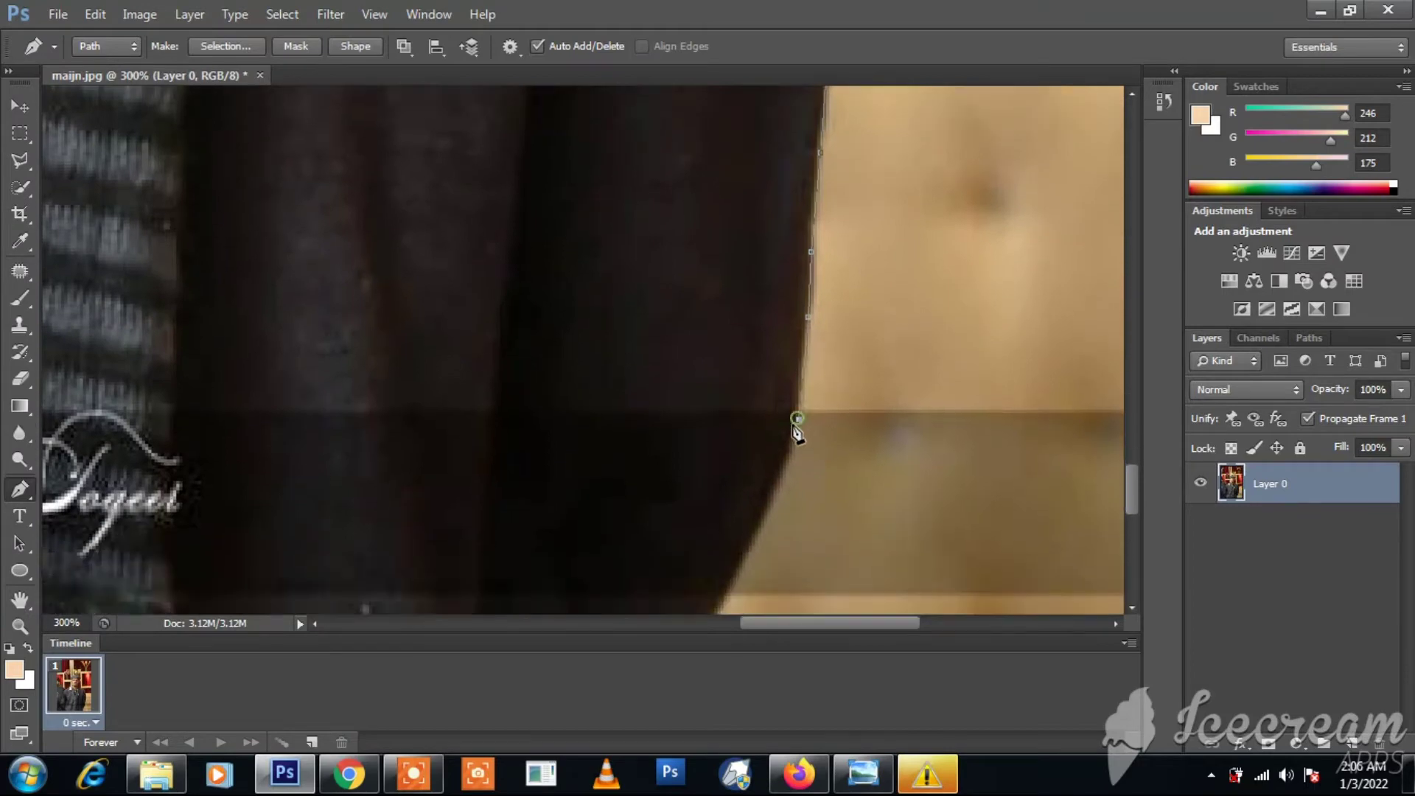
{"action": "scroll", "coordinate": [767, 483], "scroll_direction": "down", "scroll_amount": 2}
{"action": "left_click", "coordinate": [759, 491]}
{"action": "scroll", "coordinate": [682, 516], "scroll_direction": "down", "scroll_amount": 2}
{"action": "scroll", "coordinate": [649, 531], "scroll_direction": "down", "scroll_amount": 2}
{"action": "left_click", "coordinate": [597, 560]}
{"action": "scroll", "coordinate": [614, 522], "scroll_direction": "down", "scroll_amount": 2}
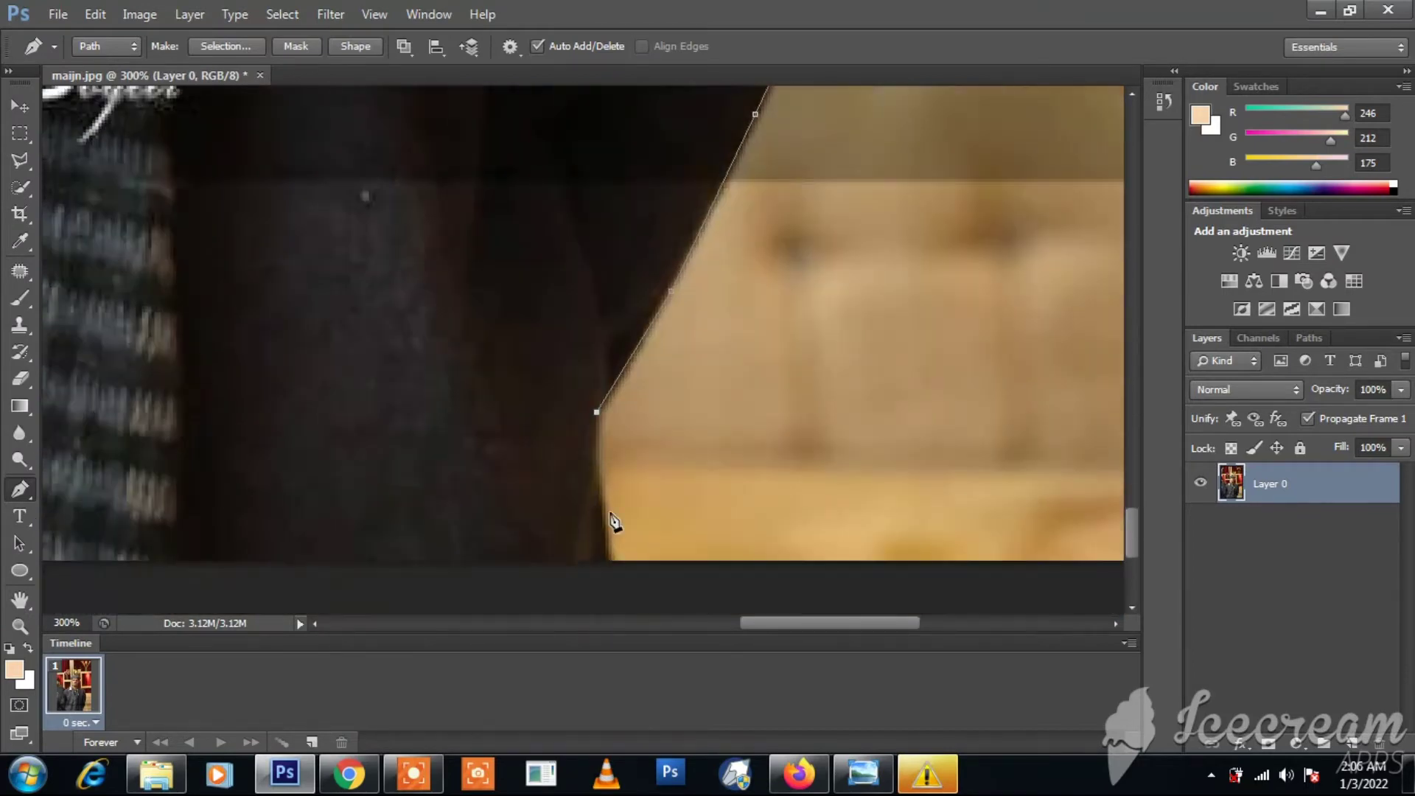
Turn the closed path into a selection and copy the man onto a new layer.
{"action": "key", "text": "ctrl+1"}
{"action": "left_click", "coordinate": [118, 435]}
{"action": "key", "text": "ctrl+Return"}
{"action": "scroll", "coordinate": [118, 433], "scroll_direction": "up", "scroll_amount": 2}
Open the Paris street photo from the desktop in Photoshop CS6 using Open with.
{"action": "key", "text": "ctrl+j"}
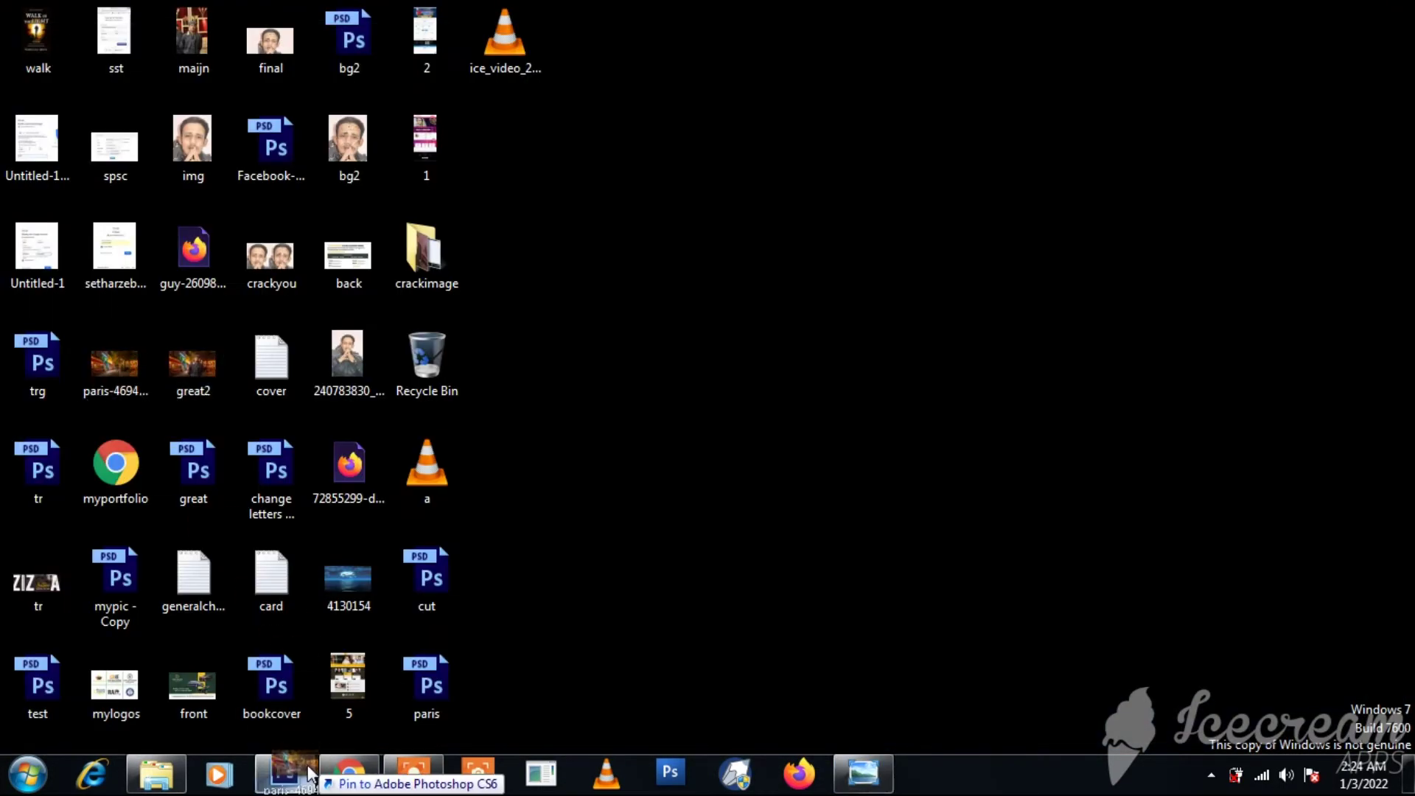
{"action": "left_click", "coordinate": [284, 772]}
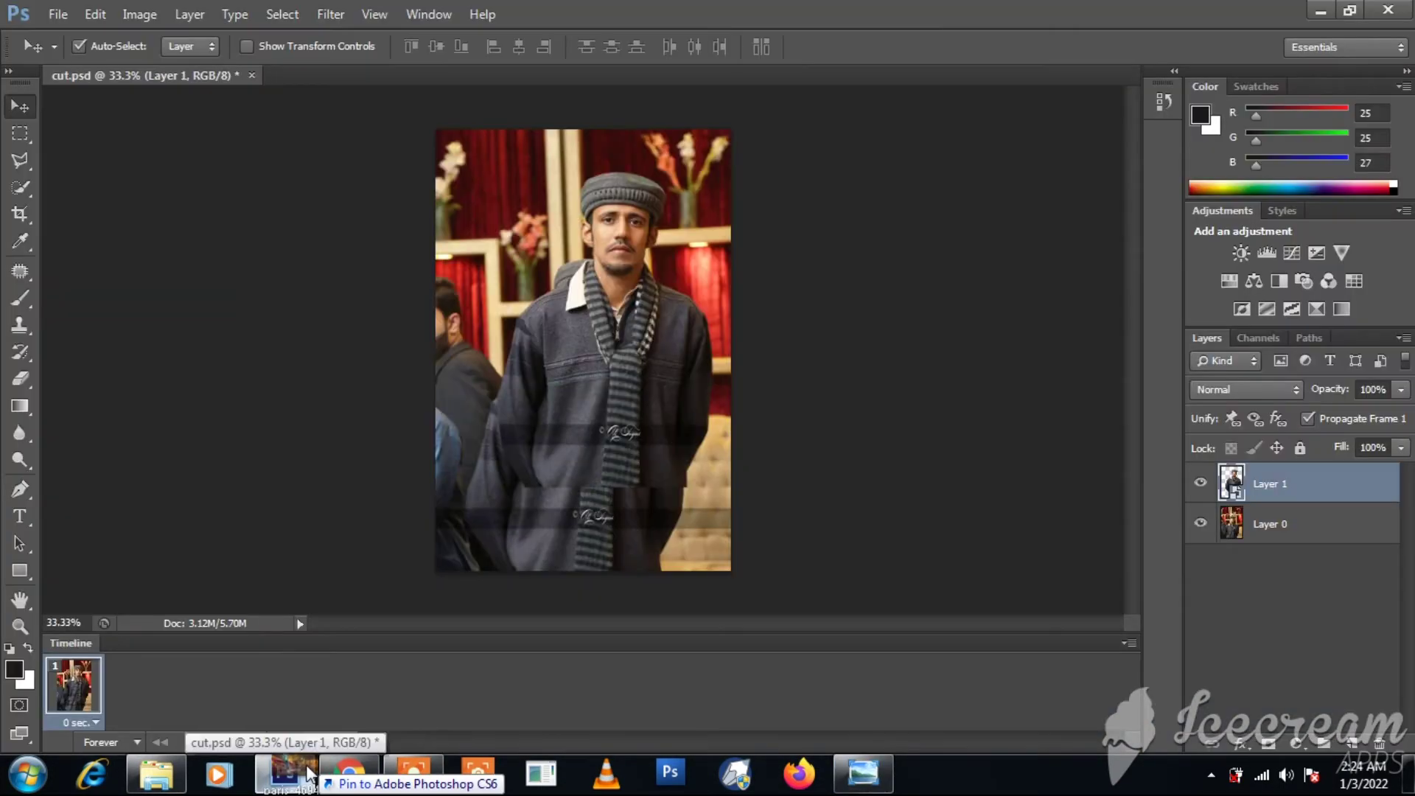
{"action": "right_click", "coordinate": [285, 772]}
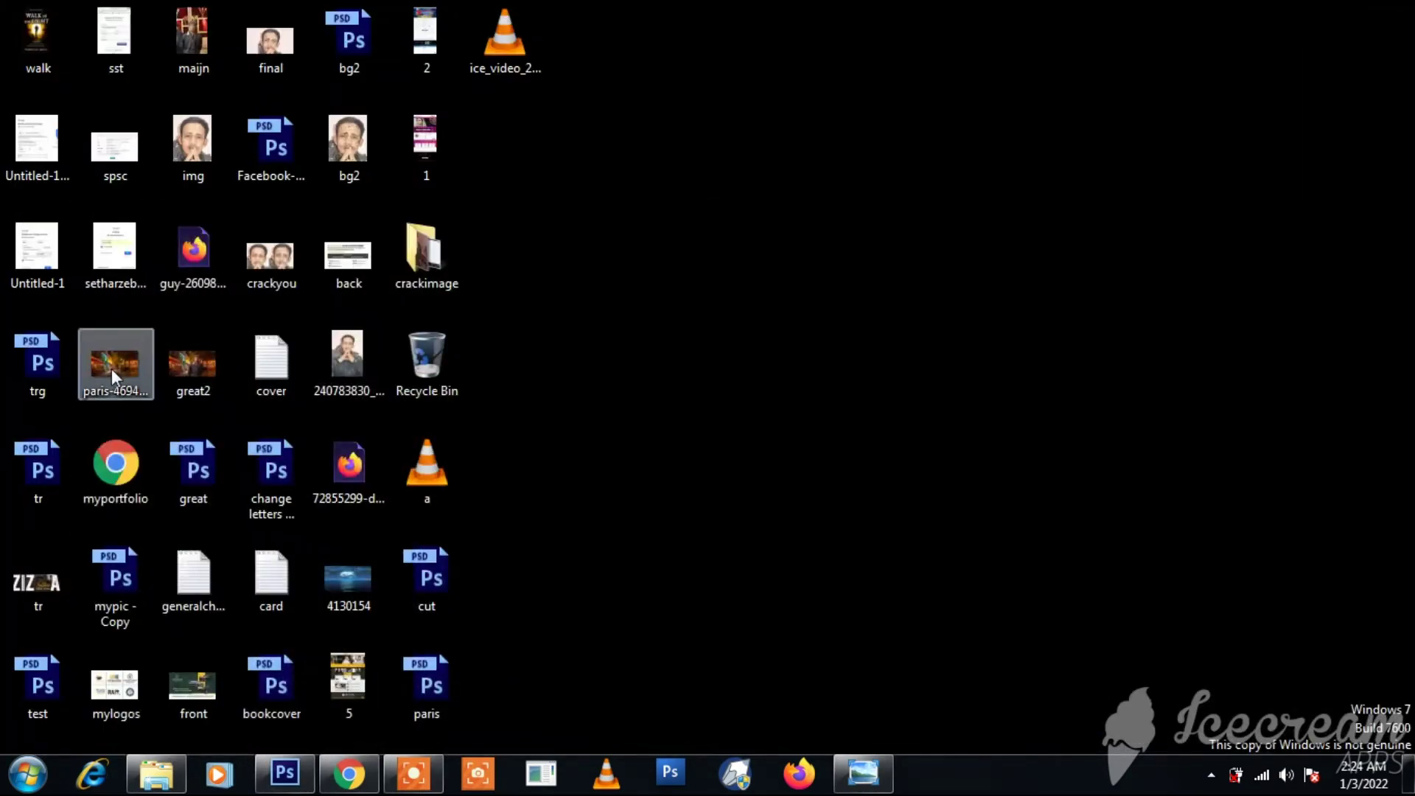
{"action": "right_click", "coordinate": [112, 368]}
{"action": "mouse_move", "coordinate": [175, 413]}
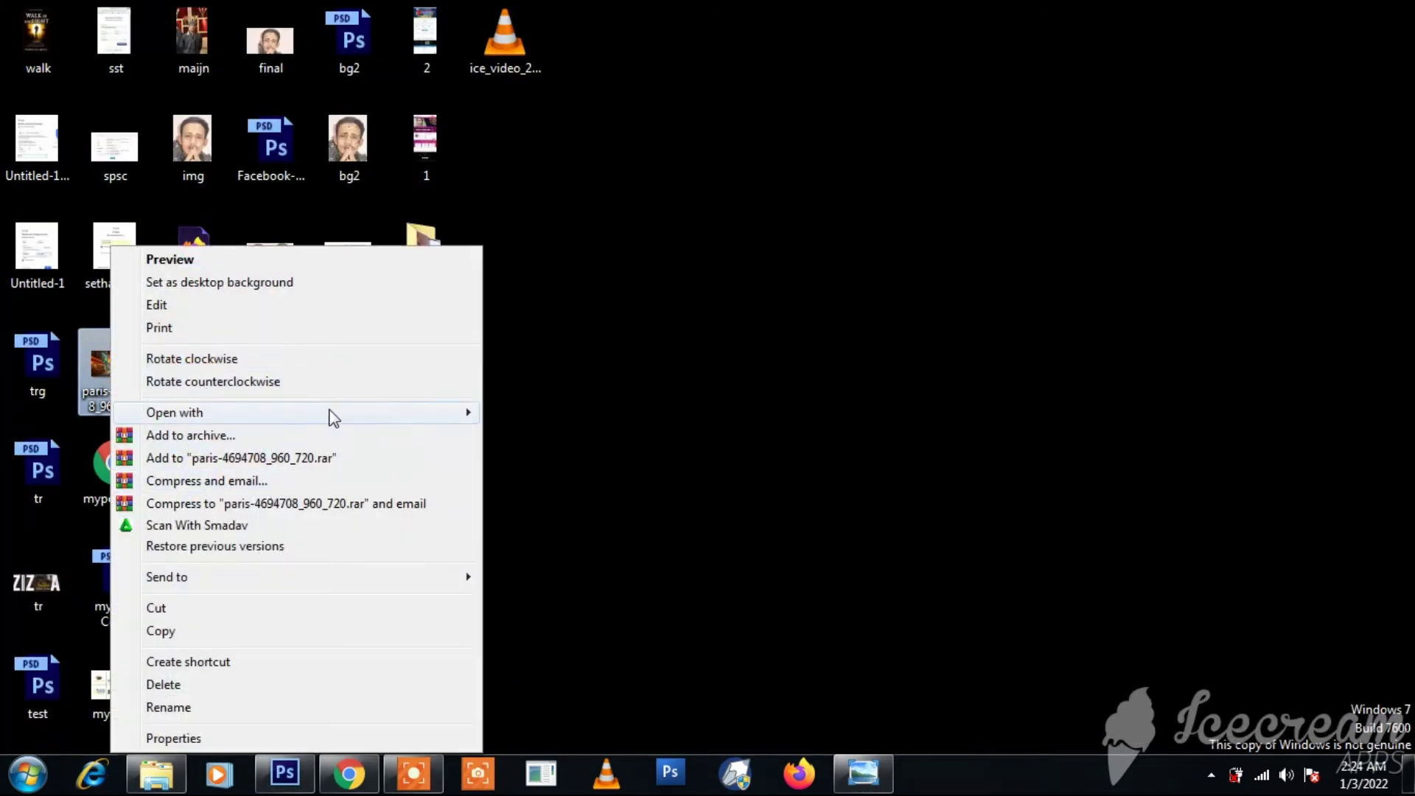
{"action": "left_click", "coordinate": [503, 413]}
{"action": "left_click", "coordinate": [140, 75]}
Drag the cut-out man layer into the Paris photo and close cut.psd without saving.
{"action": "left_click_drag", "start_coordinate": [390, 76], "coordinate": [647, 352]}
{"action": "left_click_drag", "start_coordinate": [623, 230], "coordinate": [751, 492]}
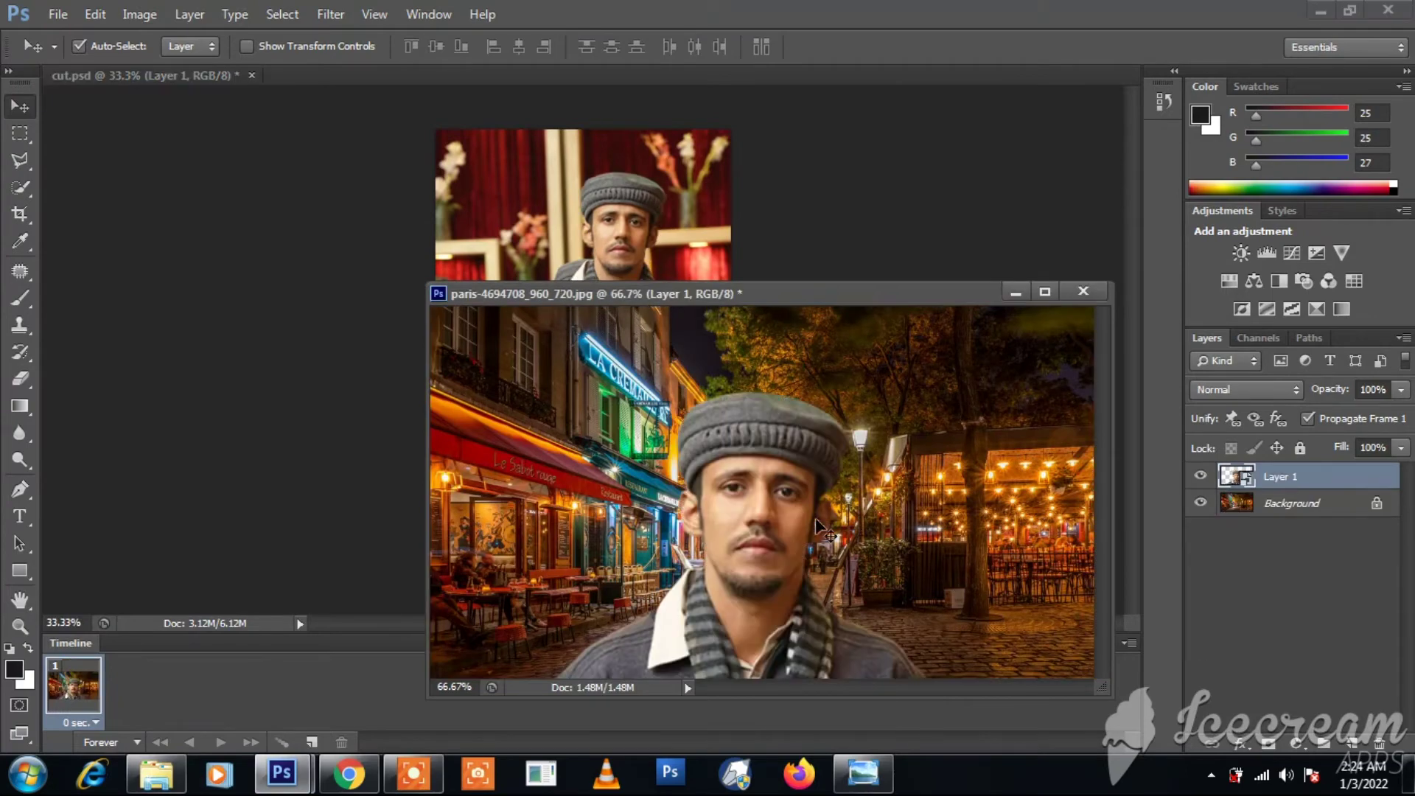
{"action": "left_click", "coordinate": [251, 75]}
{"action": "left_click", "coordinate": [710, 307]}
{"action": "left_click_drag", "start_coordinate": [912, 294], "coordinate": [887, 165]}
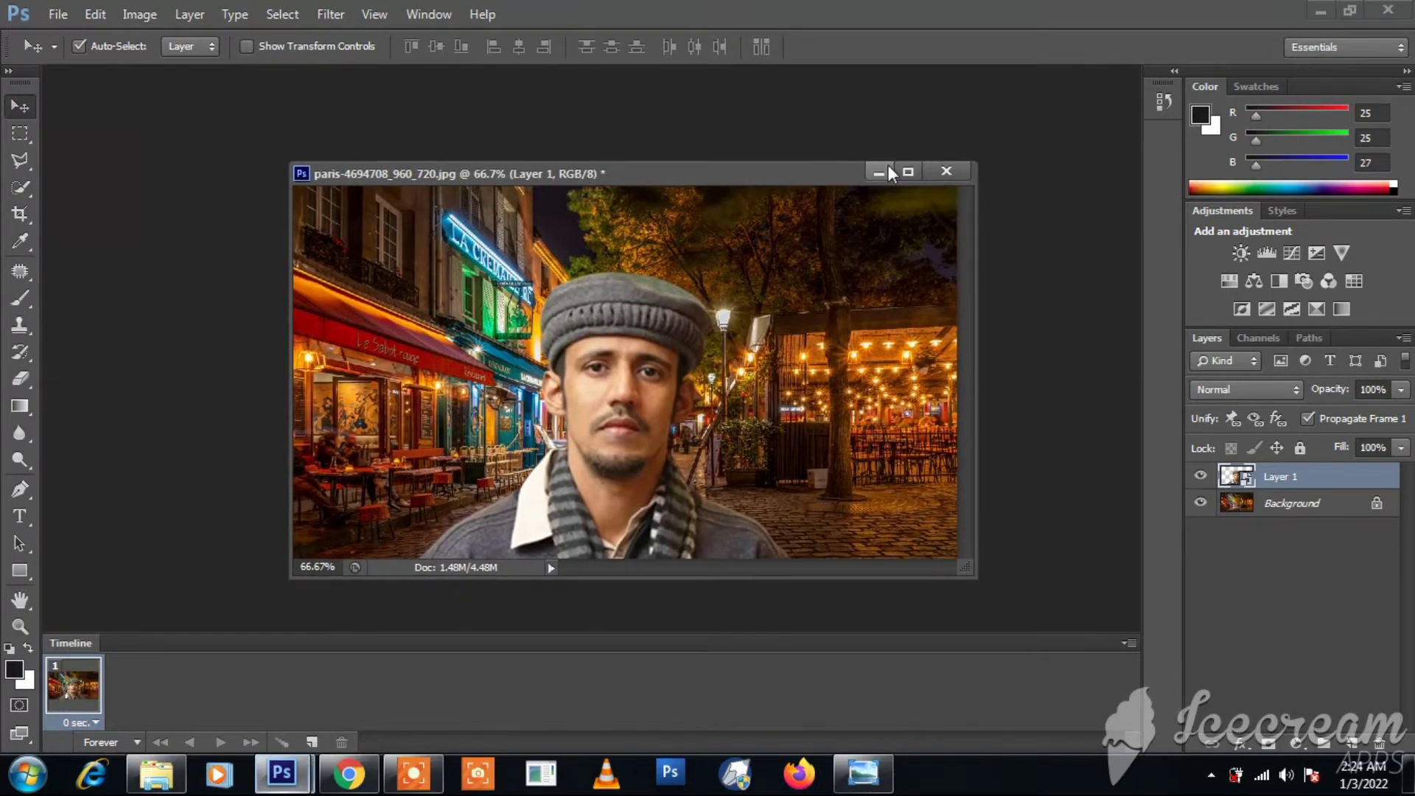
{"action": "left_click", "coordinate": [901, 165]}
{"action": "double_click", "coordinate": [690, 16]}
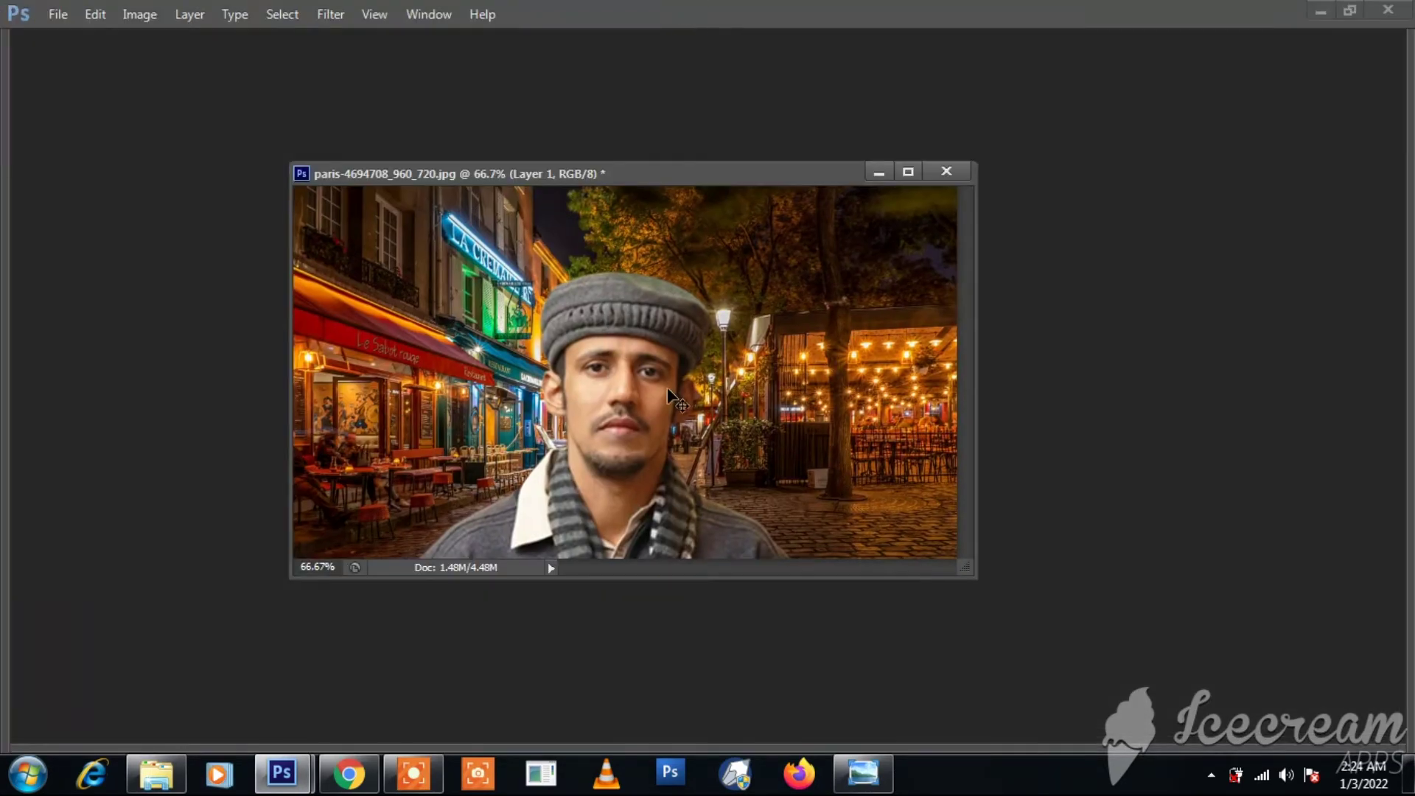
Free-transform the man to about 42% size, place him right of the street centre, commit.
{"action": "key", "text": "ctrl+t"}
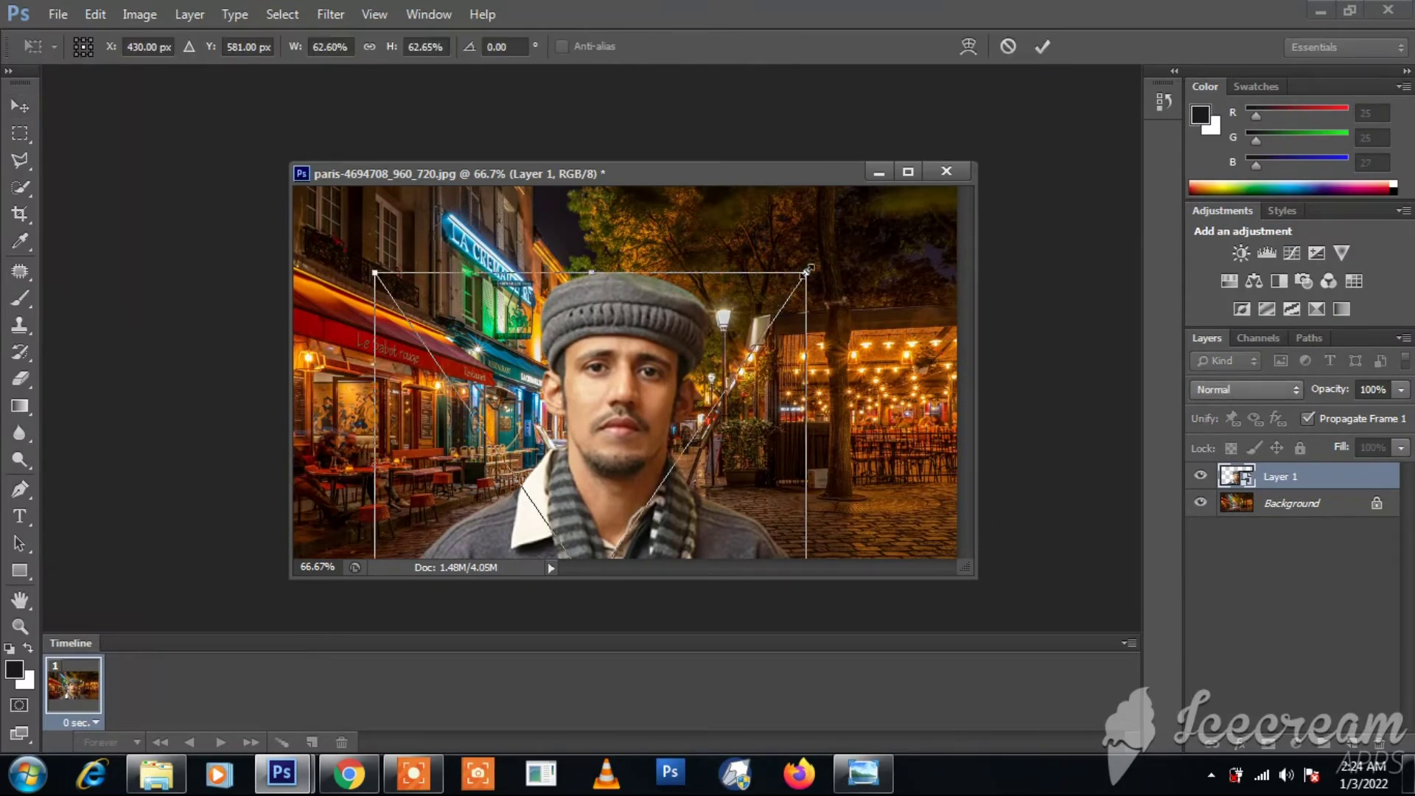
{"action": "left_click_drag", "start_coordinate": [807, 272], "coordinate": [783, 268]}
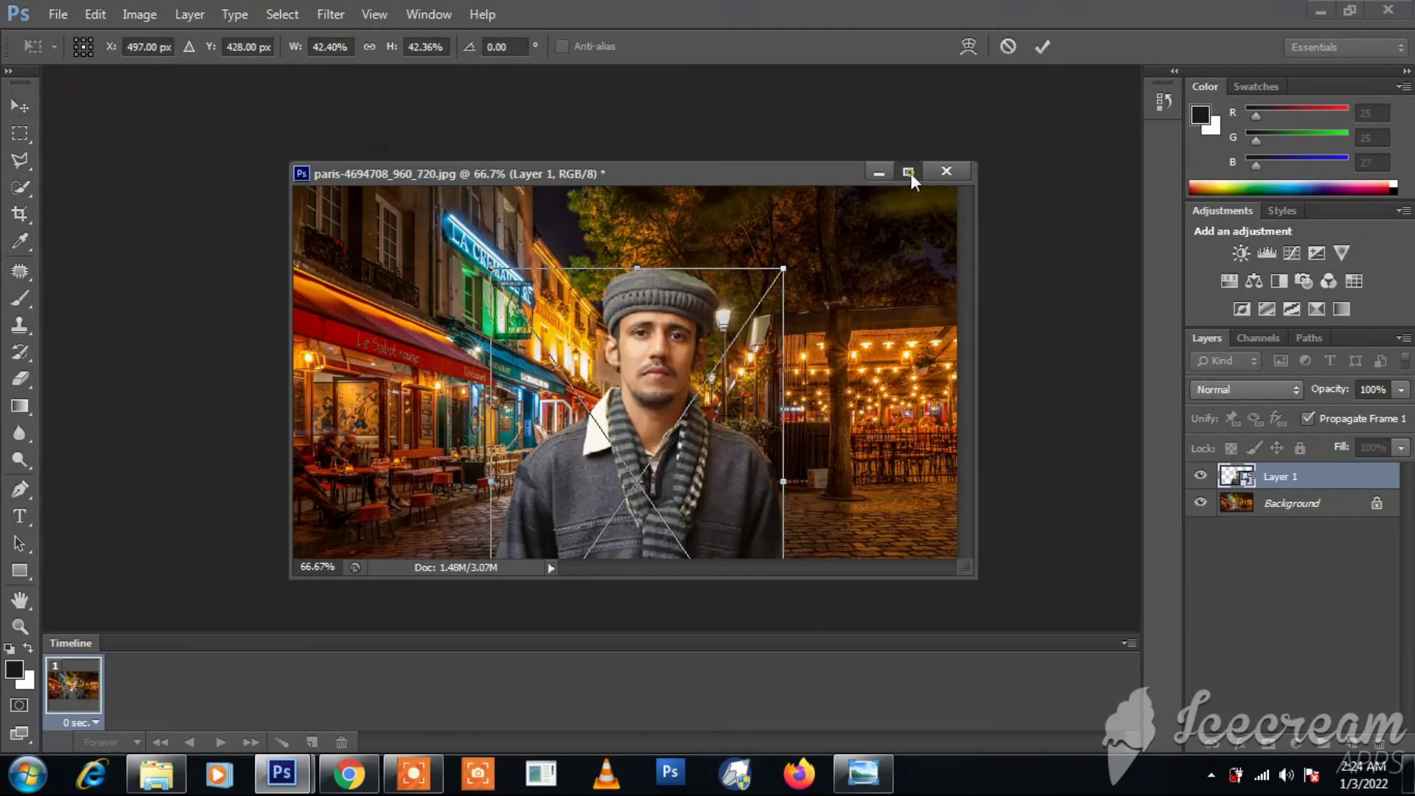
{"action": "left_click", "coordinate": [909, 172]}
{"action": "left_click_drag", "start_coordinate": [859, 277], "coordinate": [806, 347]}
{"action": "left_click_drag", "start_coordinate": [745, 514], "coordinate": [781, 419]}
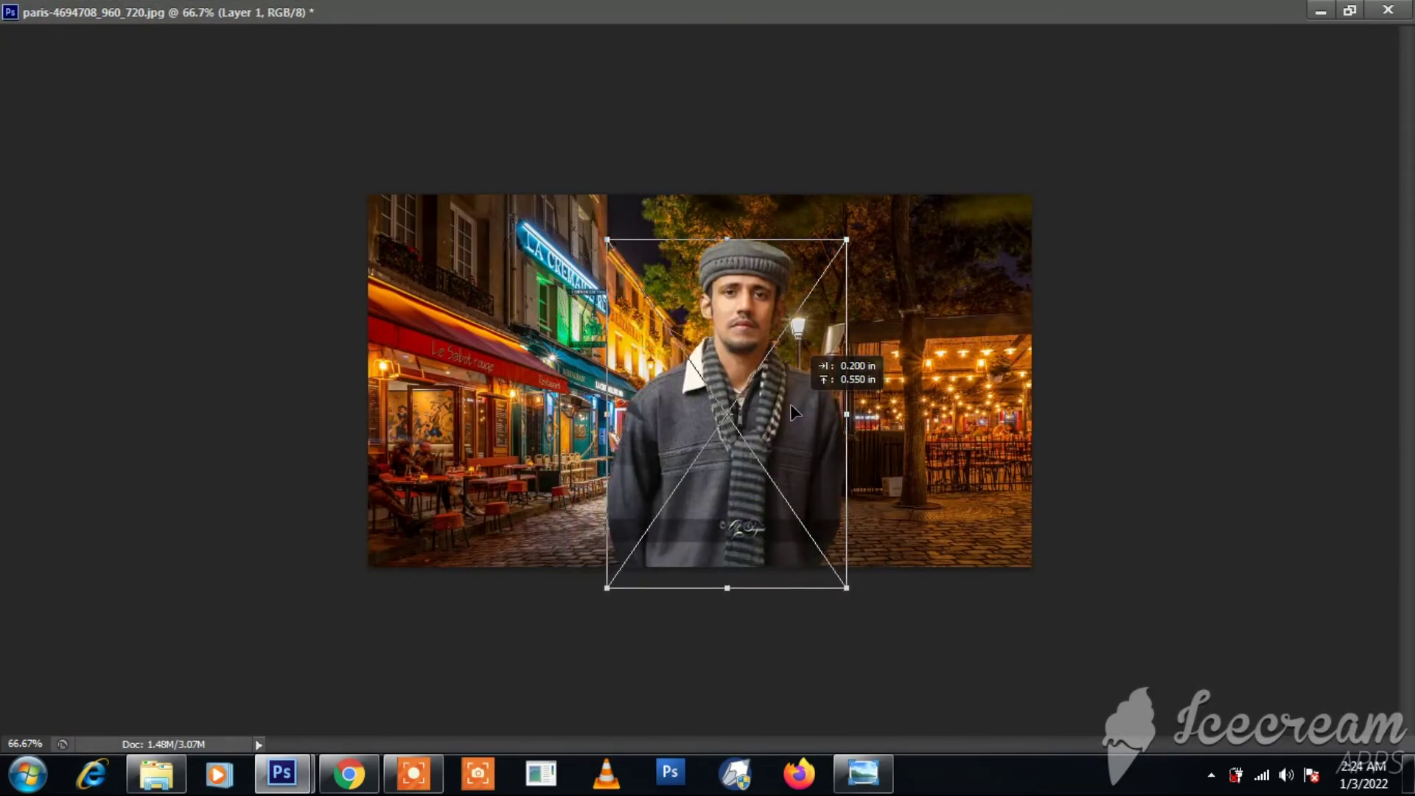
{"action": "left_click_drag", "start_coordinate": [836, 257], "coordinate": [821, 278]}
{"action": "left_click_drag", "start_coordinate": [831, 430], "coordinate": [860, 424]}
{"action": "left_click_drag", "start_coordinate": [860, 262], "coordinate": [862, 260]}
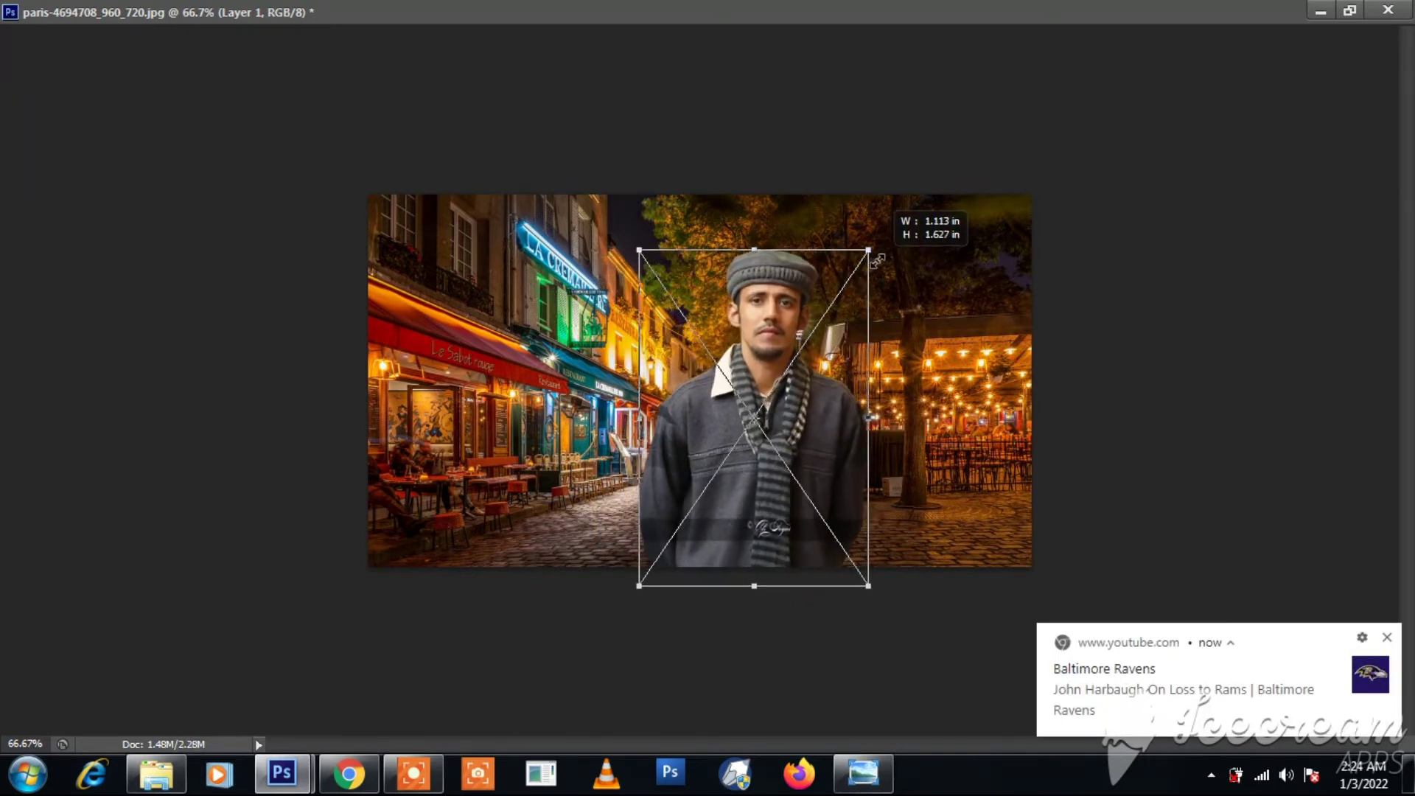
{"action": "key", "text": "Return"}
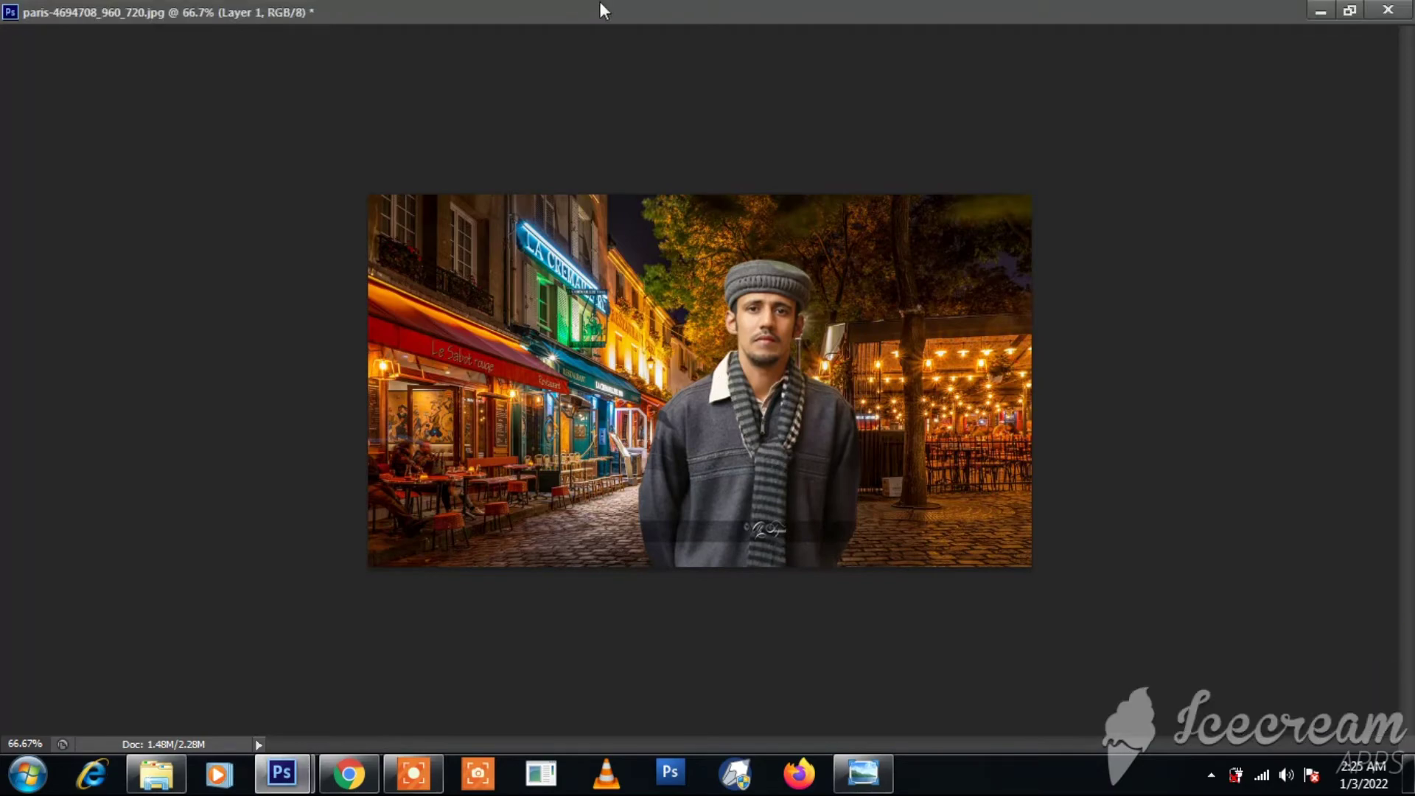
{"action": "key", "text": "f"}
{"action": "left_click_drag", "start_coordinate": [566, 166], "coordinate": [477, 144]}
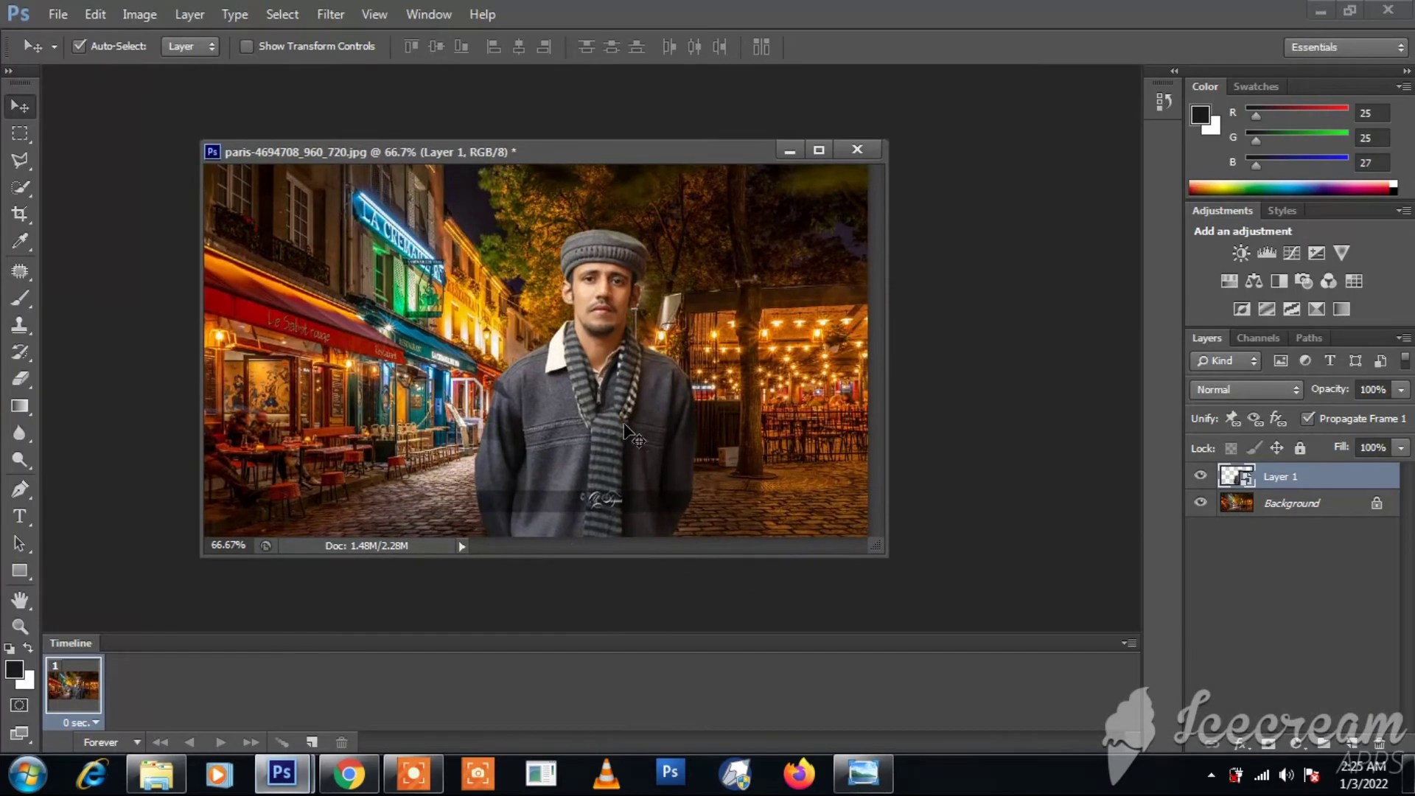
Zoom in on the scarf, choose Clone Stamp, and rasterize Layer 1.
{"action": "key", "text": "ctrl+plus"}
{"action": "key", "text": "ctrl+plus"}
{"action": "key", "text": "ctrl+plus"}
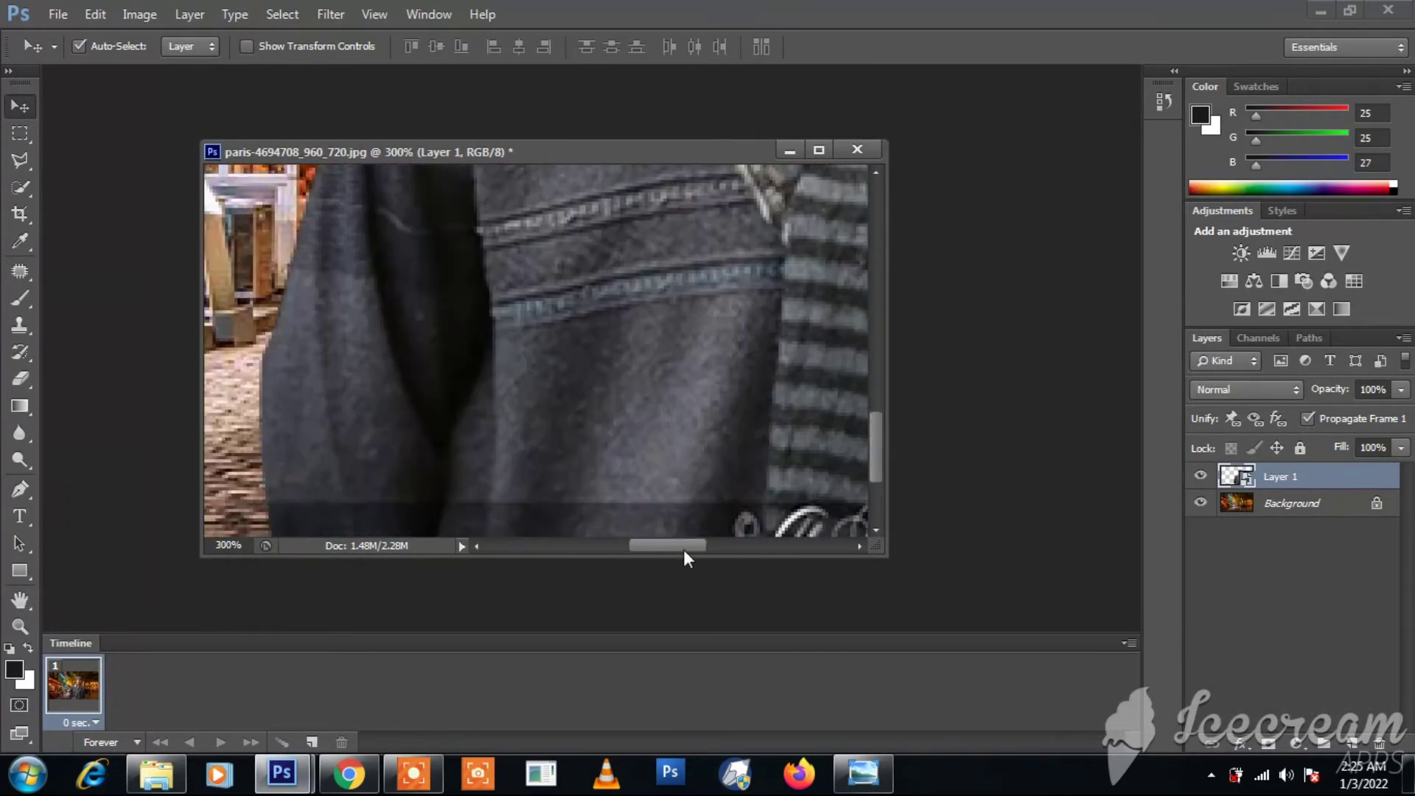
{"action": "left_click_drag", "start_coordinate": [683, 550], "coordinate": [731, 547]}
{"action": "scroll", "coordinate": [731, 547], "scroll_direction": "down", "scroll_amount": 3}
{"action": "key", "text": "s"}
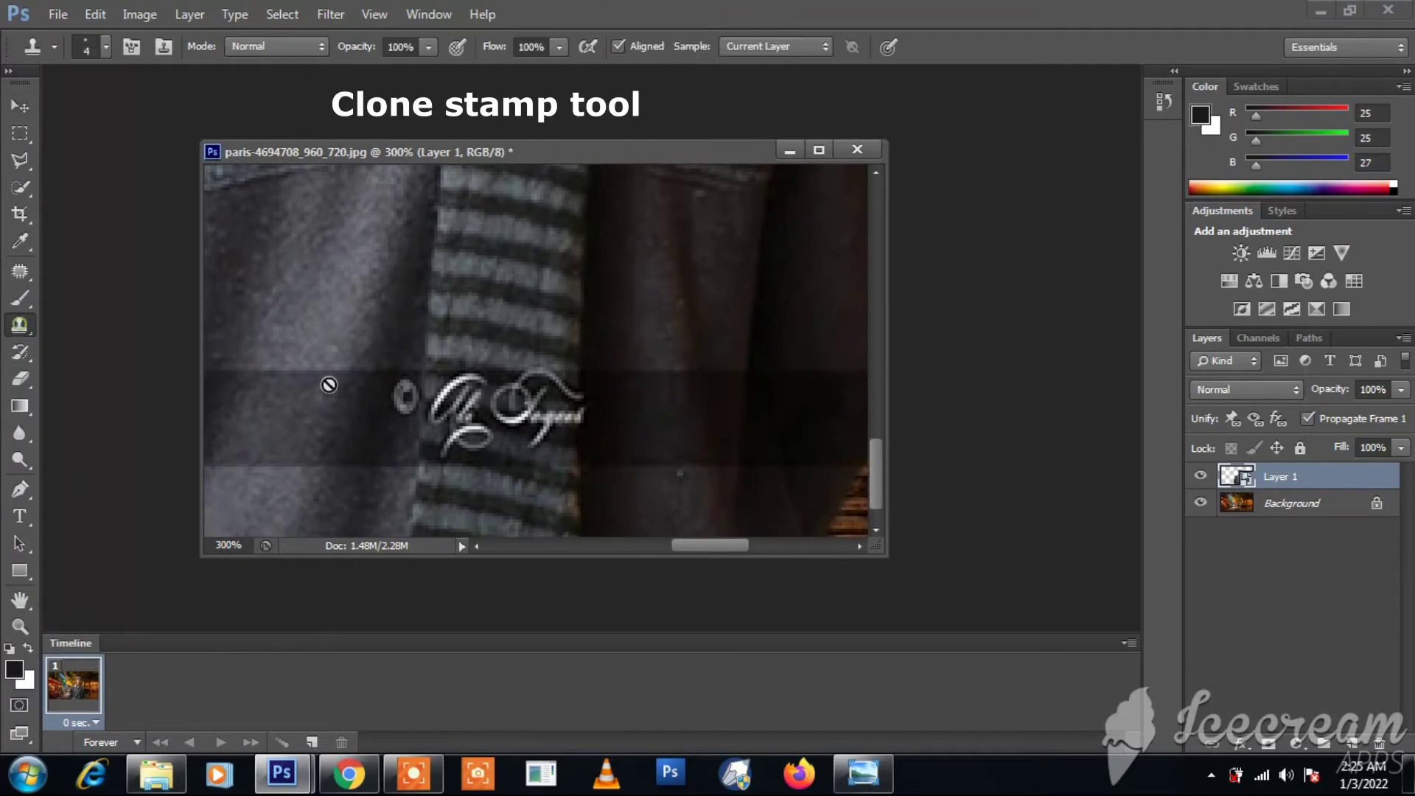
{"action": "right_click", "coordinate": [1281, 478]}
{"action": "left_click", "coordinate": [1105, 243]}
Sample jacket texture with an 11 px brush and paint it over the round logo.
{"action": "right_click", "coordinate": [405, 390]}
{"action": "left_click_drag", "start_coordinate": [425, 439], "coordinate": [436, 439]}
{"action": "left_click", "coordinate": [390, 434]}
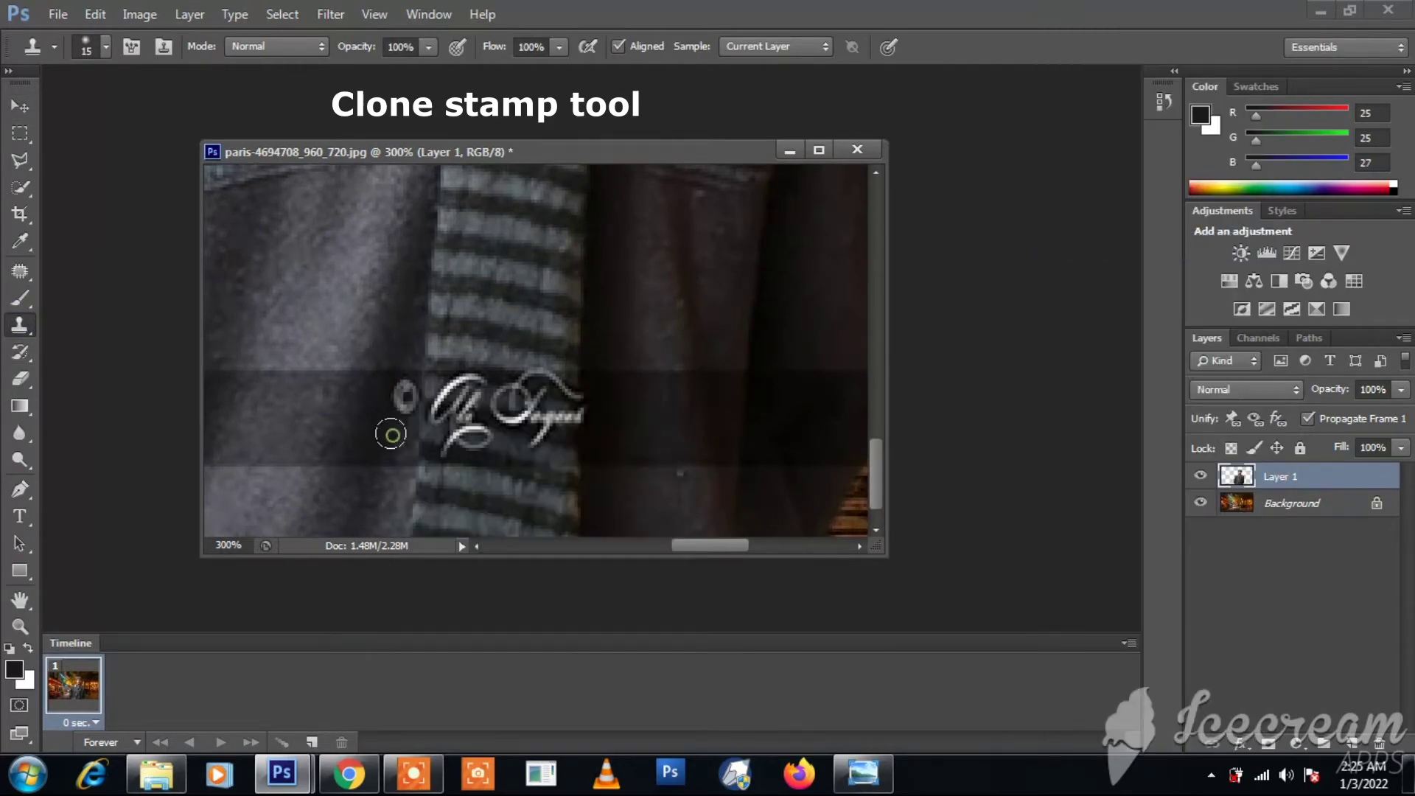
{"action": "right_click", "coordinate": [404, 393]}
{"action": "left_click", "coordinate": [601, 547]}
{"action": "right_click", "coordinate": [391, 428]}
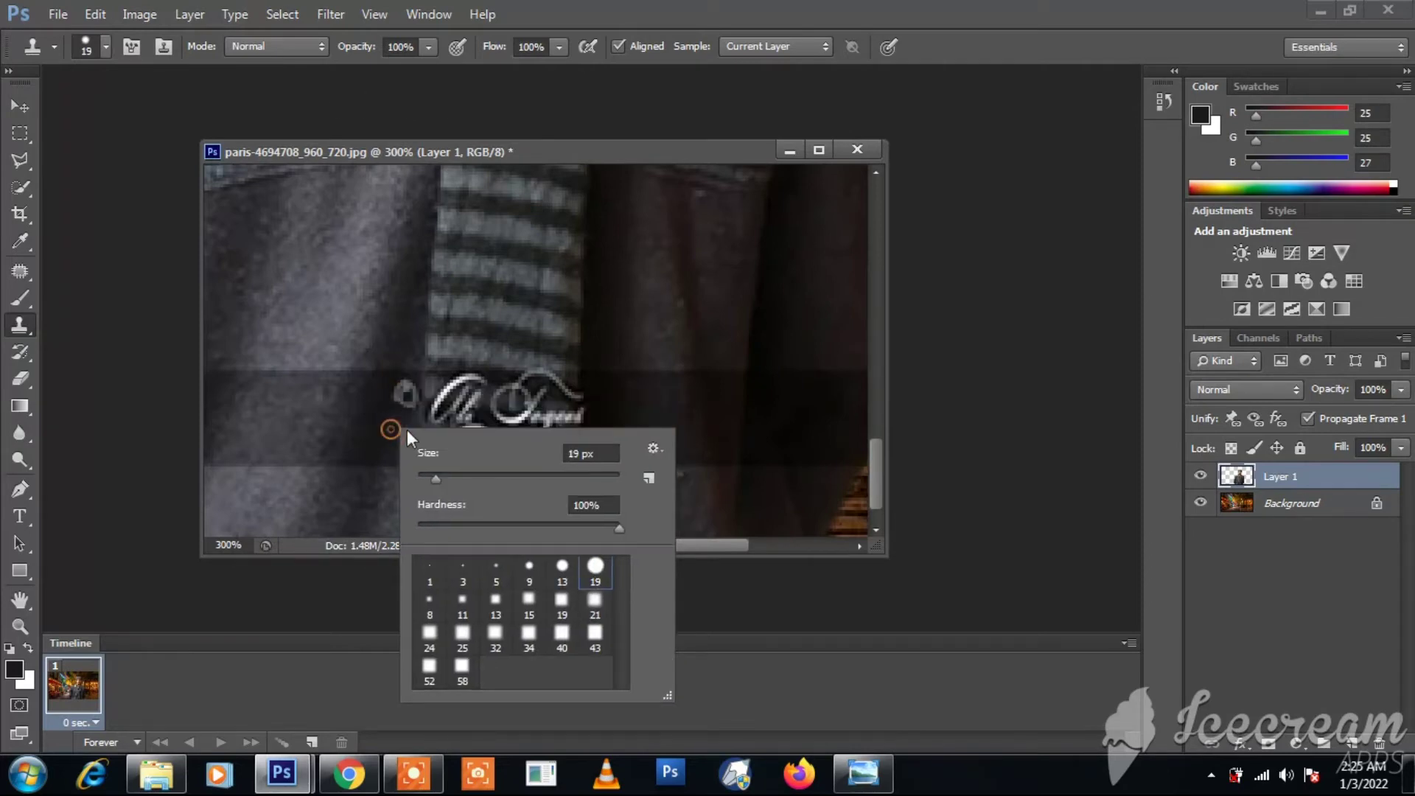
{"action": "left_click", "coordinate": [417, 475]}
{"action": "left_click", "coordinate": [403, 427]}
{"action": "left_click_drag", "start_coordinate": [395, 411], "coordinate": [400, 418]}
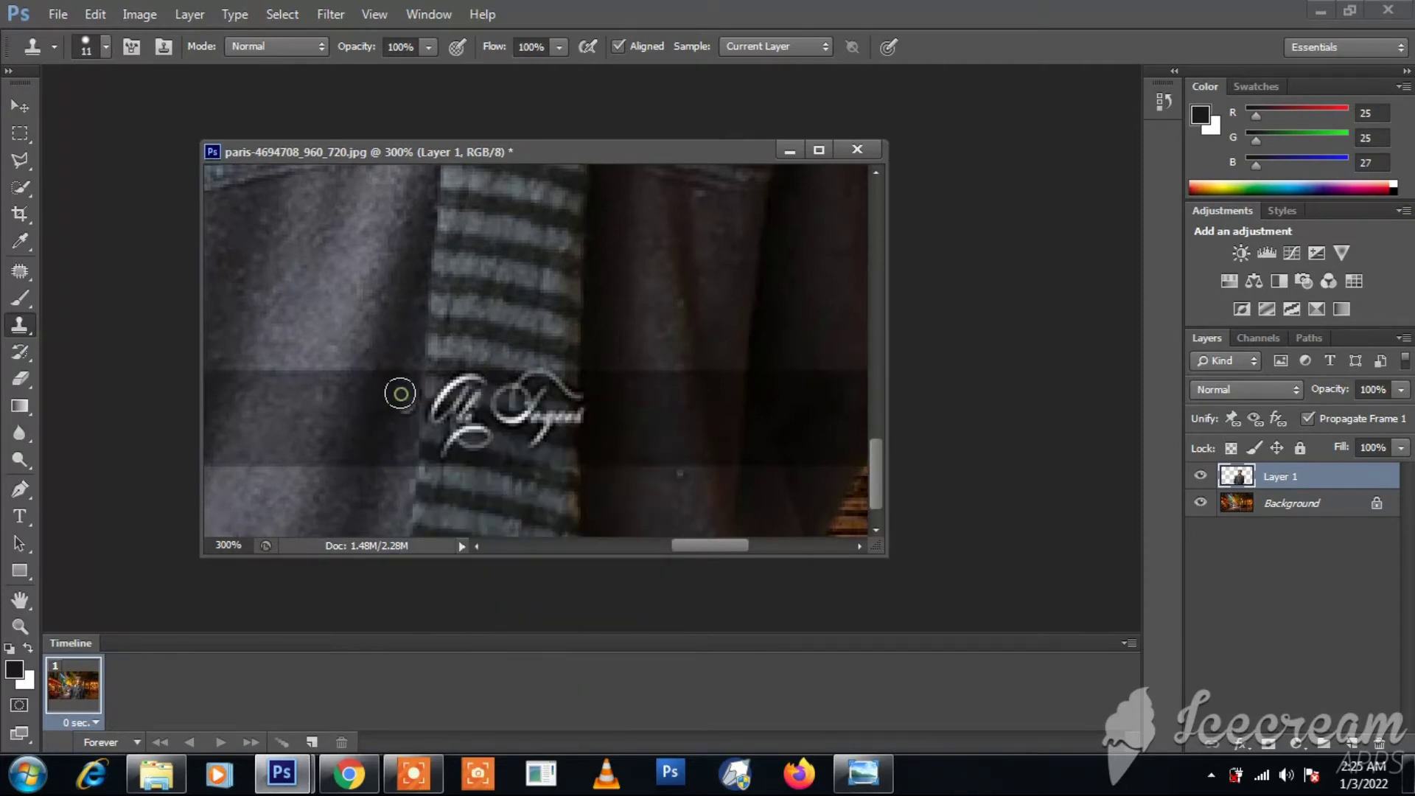
{"action": "left_click", "coordinate": [22, 109]}
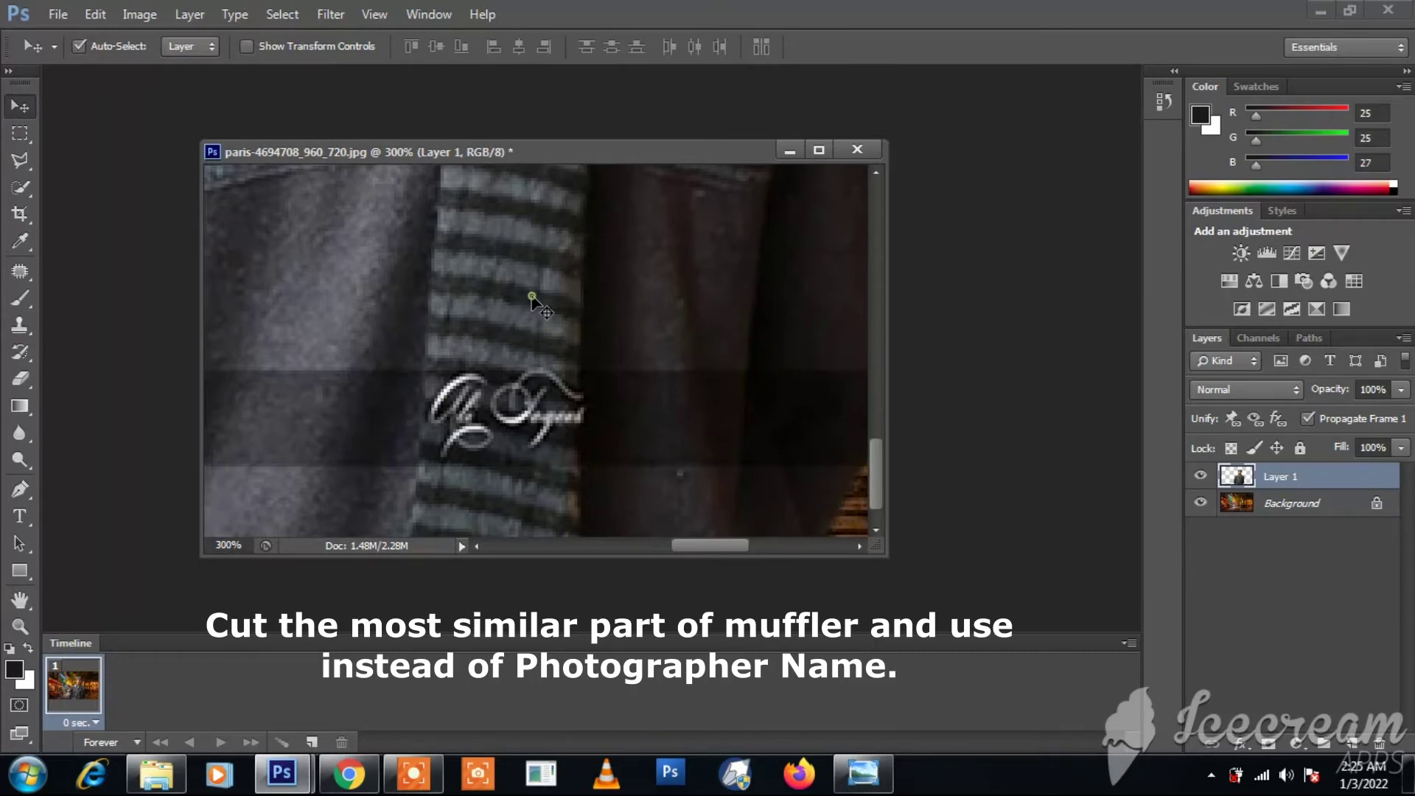
Copy a clean patch of striped scarf to a new layer and shift it down over the signature.
{"action": "scroll", "coordinate": [538, 302], "scroll_direction": "up", "scroll_amount": 1}
{"action": "left_click", "coordinate": [18, 166]}
{"action": "left_click", "coordinate": [424, 392]}
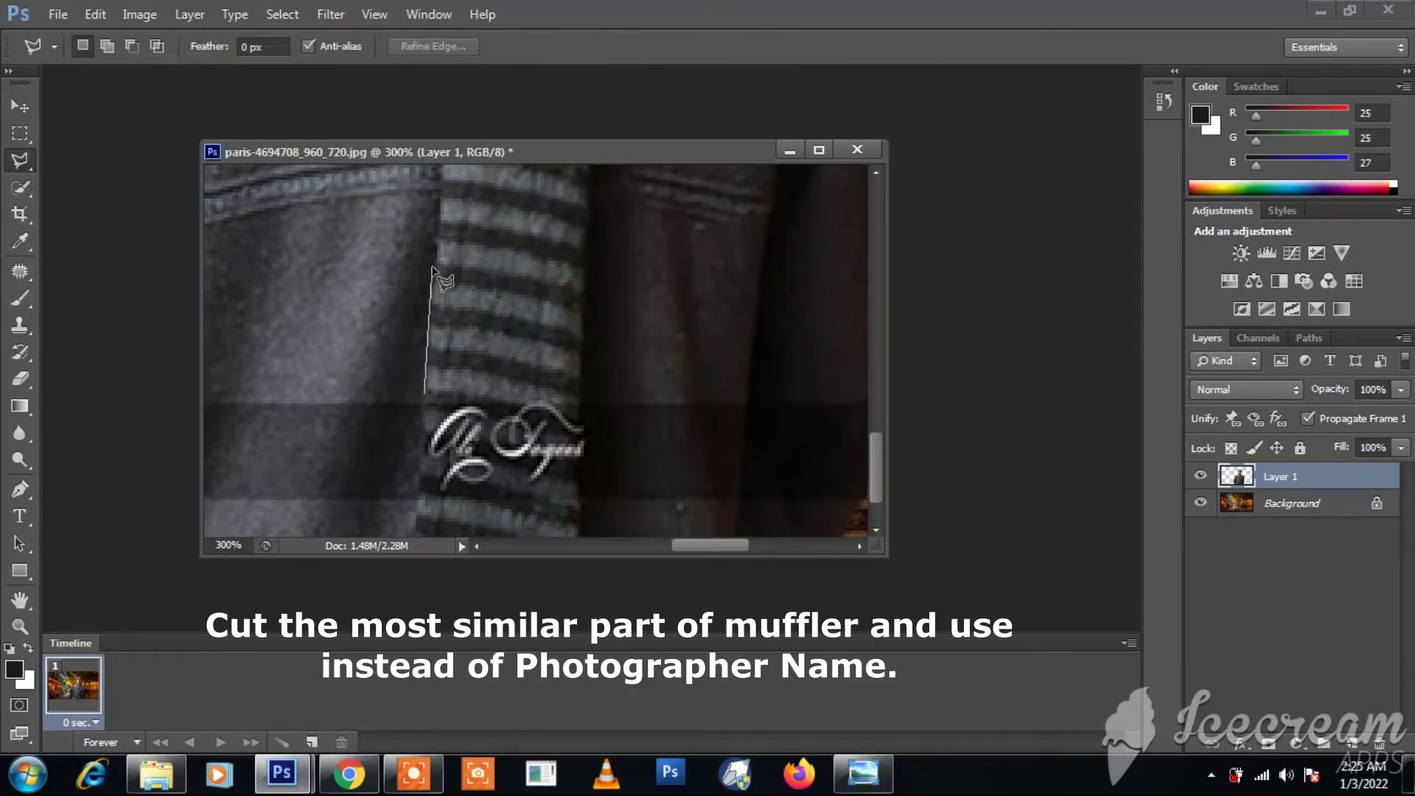
{"action": "left_click", "coordinate": [435, 265]}
{"action": "left_click", "coordinate": [584, 288]}
{"action": "left_click", "coordinate": [580, 393]}
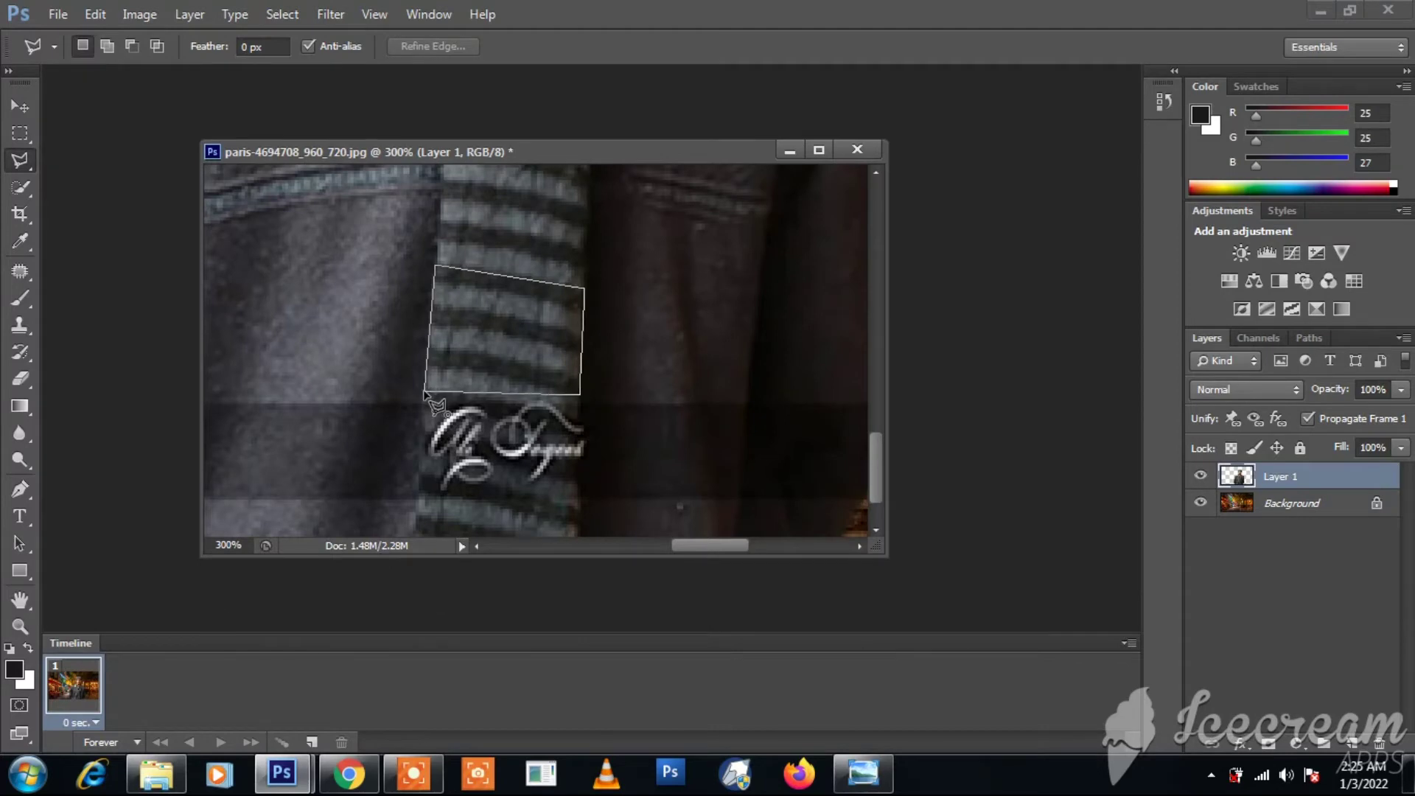
{"action": "left_click", "coordinate": [426, 391]}
{"action": "key", "text": "ctrl+j"}
{"action": "left_click", "coordinate": [19, 109]}
{"action": "key", "text": "shift+Down"}
{"action": "key", "text": "shift+Down"}
{"action": "key", "text": "shift+Down"}
{"action": "key", "text": "shift+Down"}
{"action": "key", "text": "shift+Down"}
{"action": "key", "text": "shift+Down"}
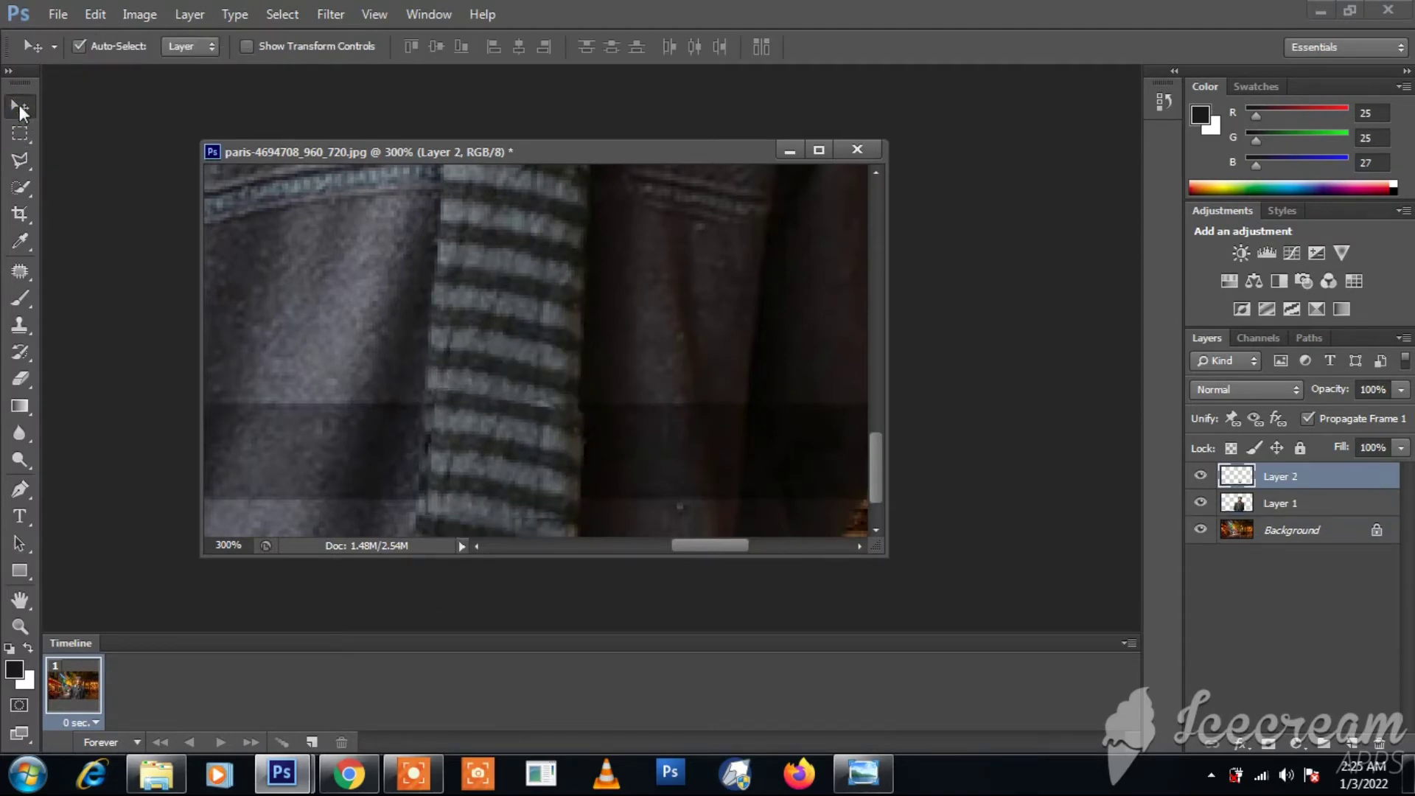
Convert the patch layer to a smart object and widen it leftward to 107.55%.
{"action": "right_click", "coordinate": [1286, 477]}
{"action": "left_click", "coordinate": [1147, 246]}
{"action": "key", "text": "ctrl+t"}
{"action": "left_click_drag", "start_coordinate": [423, 455], "coordinate": [411, 455]}
{"action": "key", "text": "Return"}
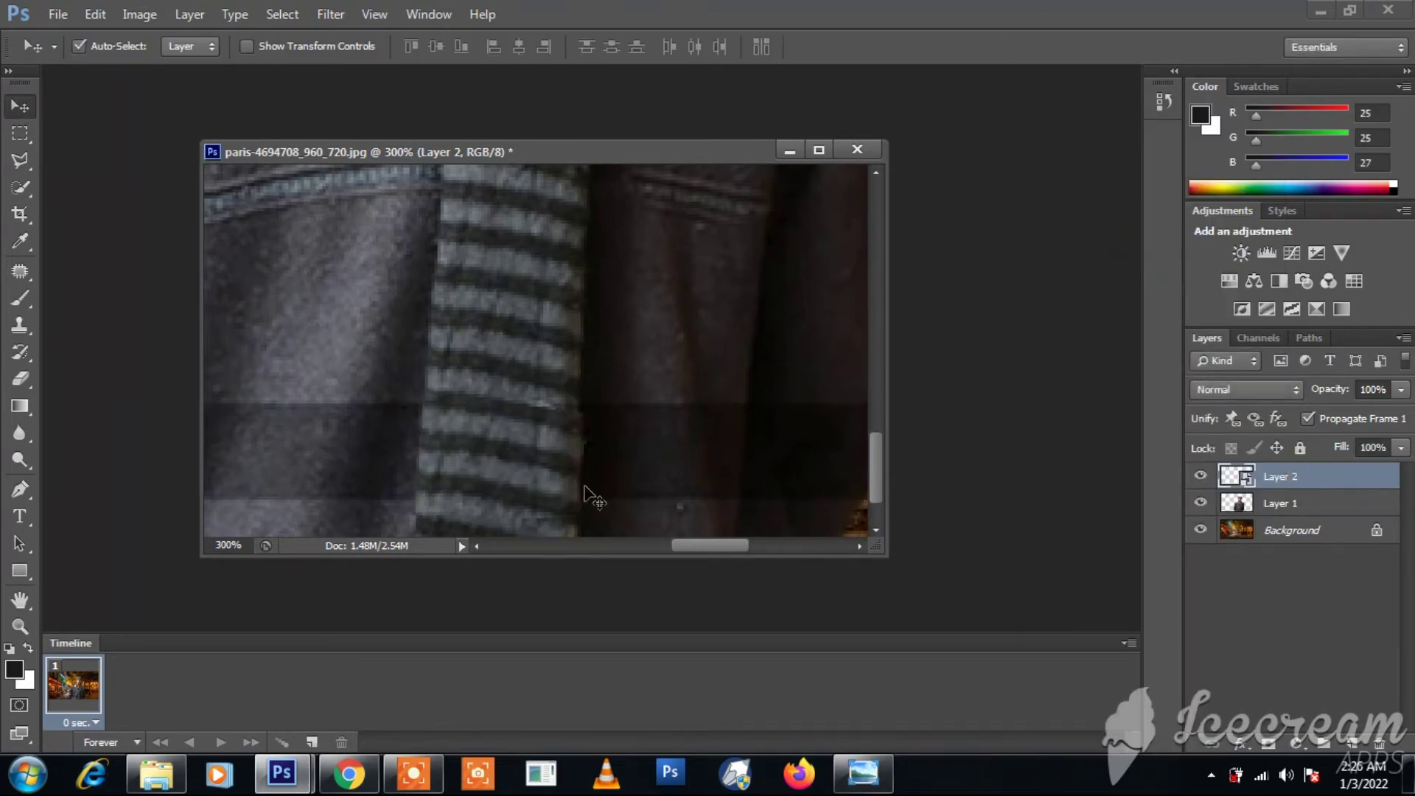
{"action": "left_click", "coordinate": [32, 382]}
Rasterize the patch layer and merge it with the man's layer into one layer.
{"action": "right_click", "coordinate": [1332, 484]}
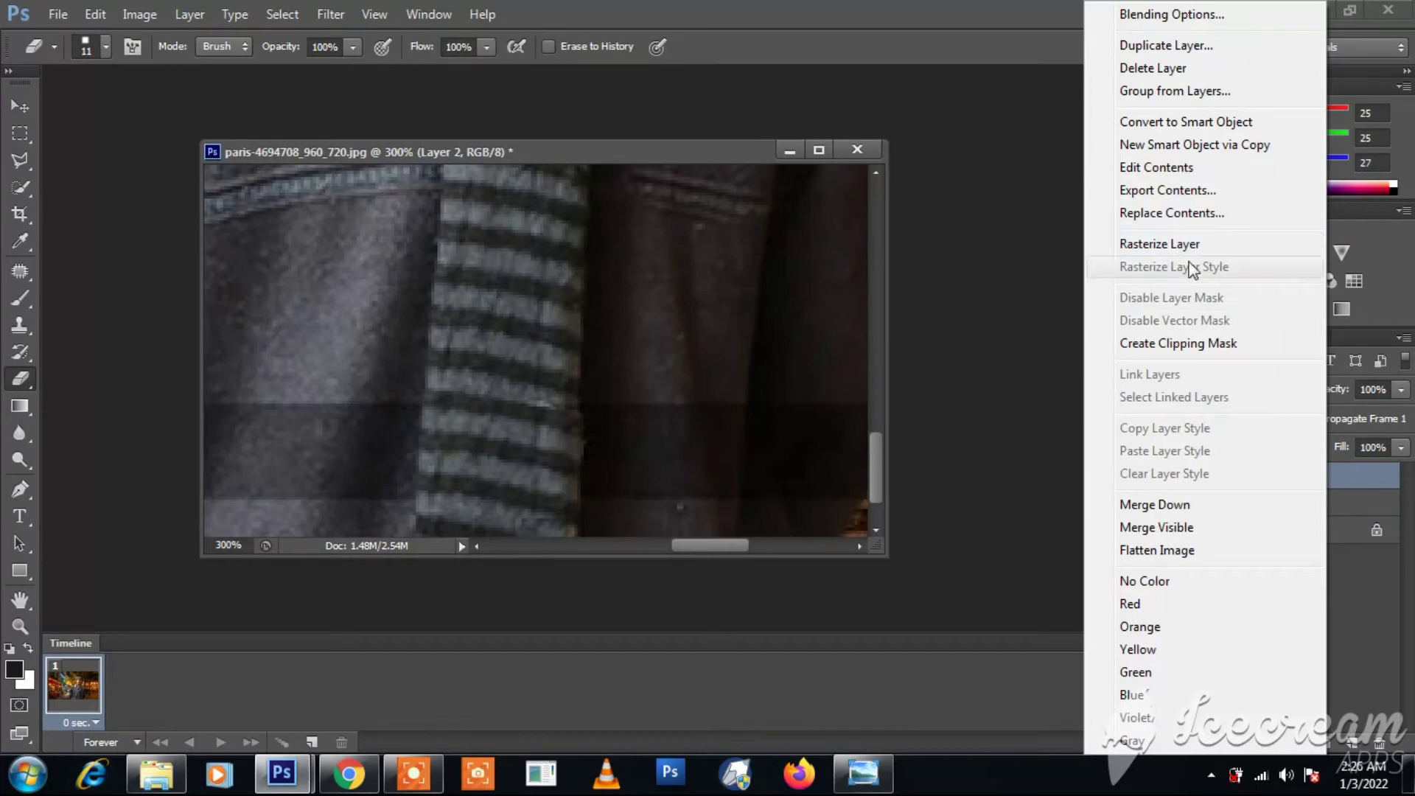
{"action": "left_click", "coordinate": [1182, 239]}
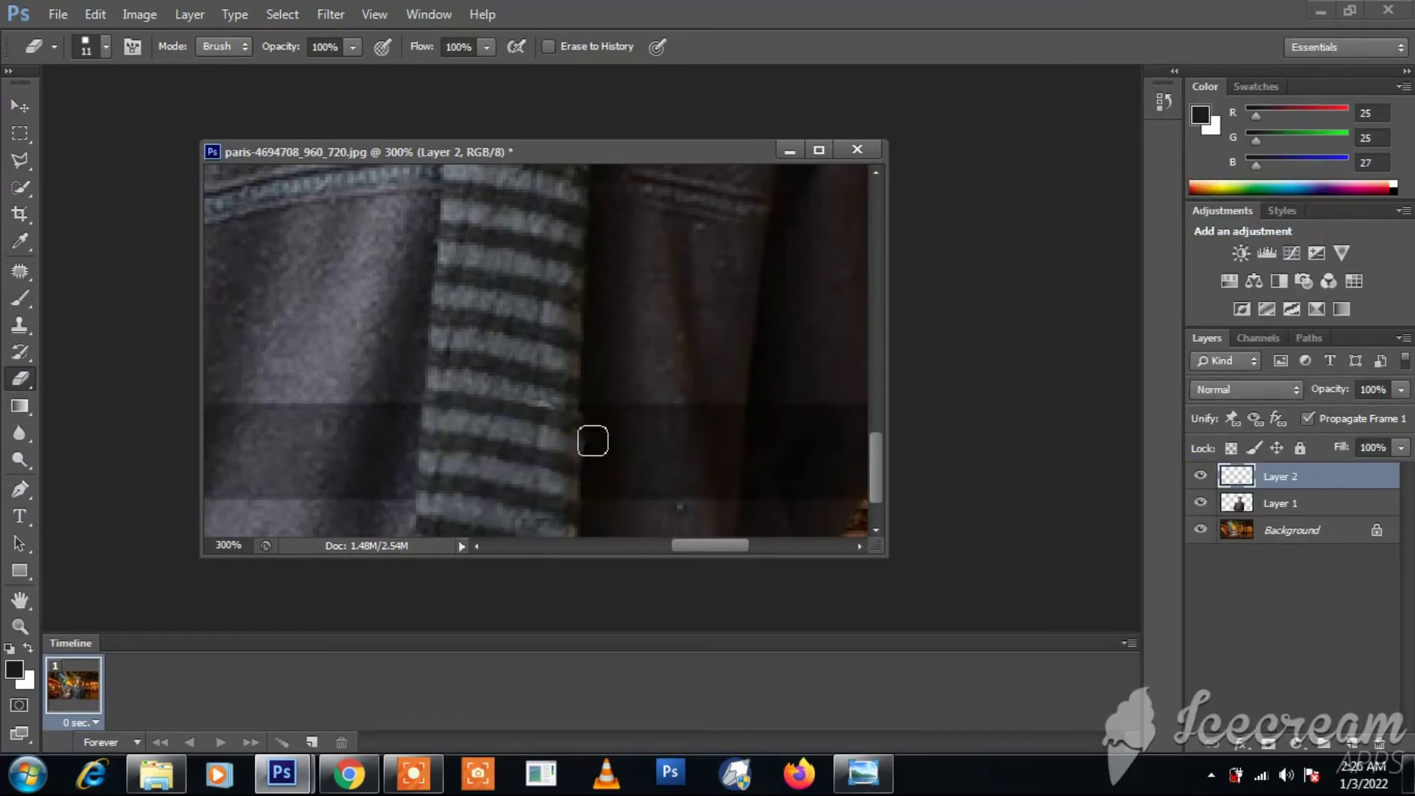
{"action": "scroll", "coordinate": [575, 472], "scroll_direction": "down", "scroll_amount": 1}
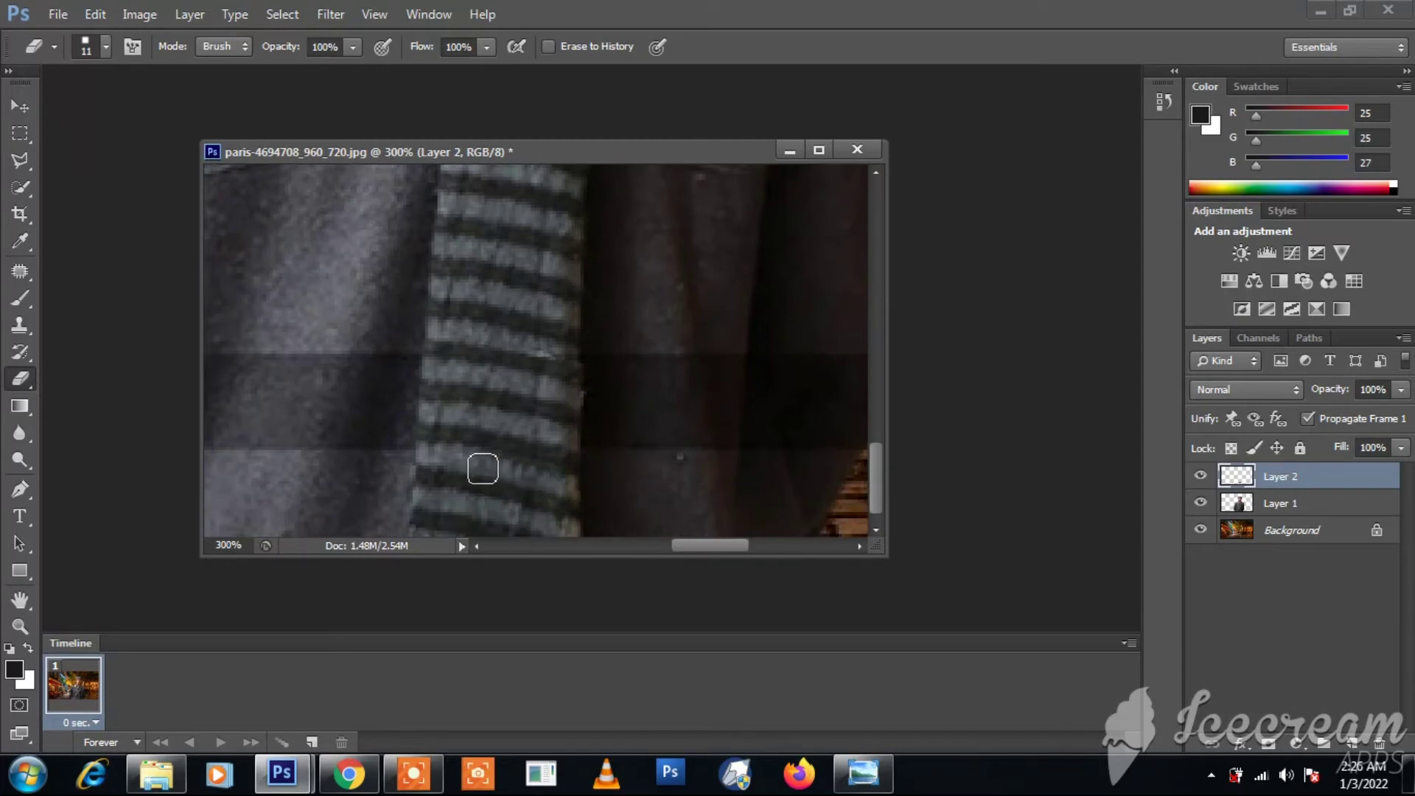
{"action": "left_click", "coordinate": [18, 107]}
{"action": "left_click", "coordinate": [1297, 503], "text": "shift"}
{"action": "key", "text": "ctrl+e"}
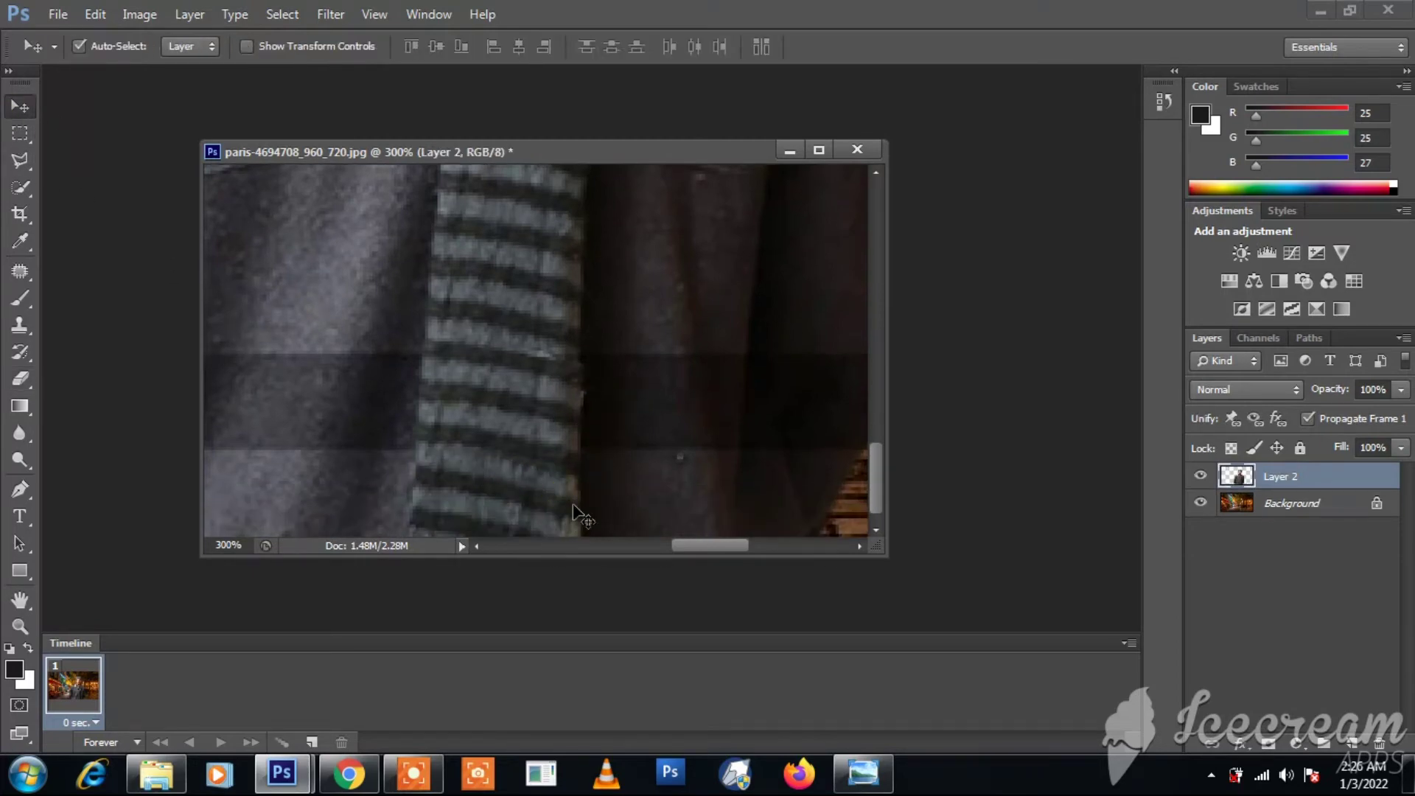
Select the Clone Stamp, adjust its brush size, and fit the whole image on screen.
{"action": "key", "text": "s"}
{"action": "right_click", "coordinate": [528, 341]}
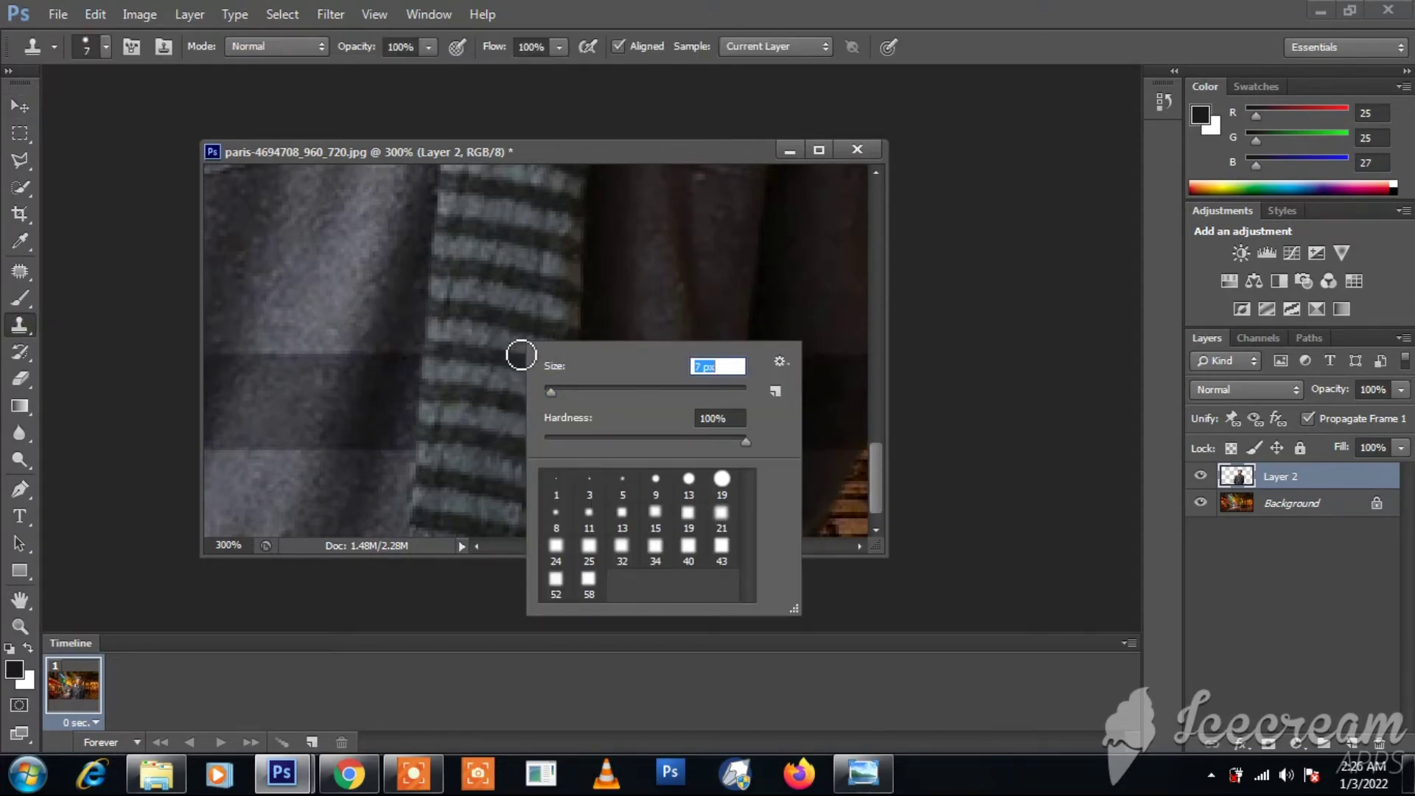
{"action": "key", "text": "Return"}
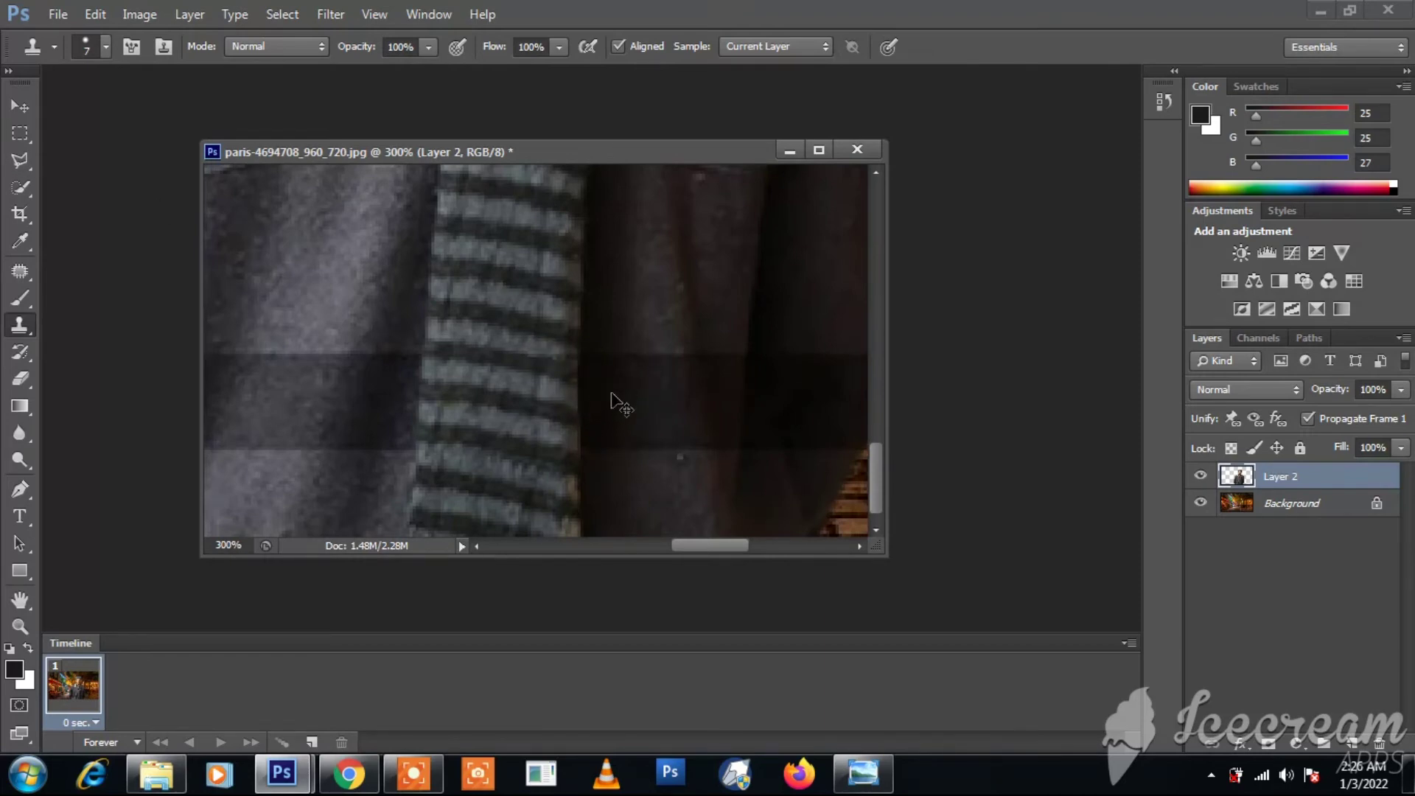
{"action": "left_click", "coordinate": [20, 106]}
{"action": "left_click_drag", "start_coordinate": [423, 431], "coordinate": [544, 495]}
{"action": "key", "text": "ctrl+0"}
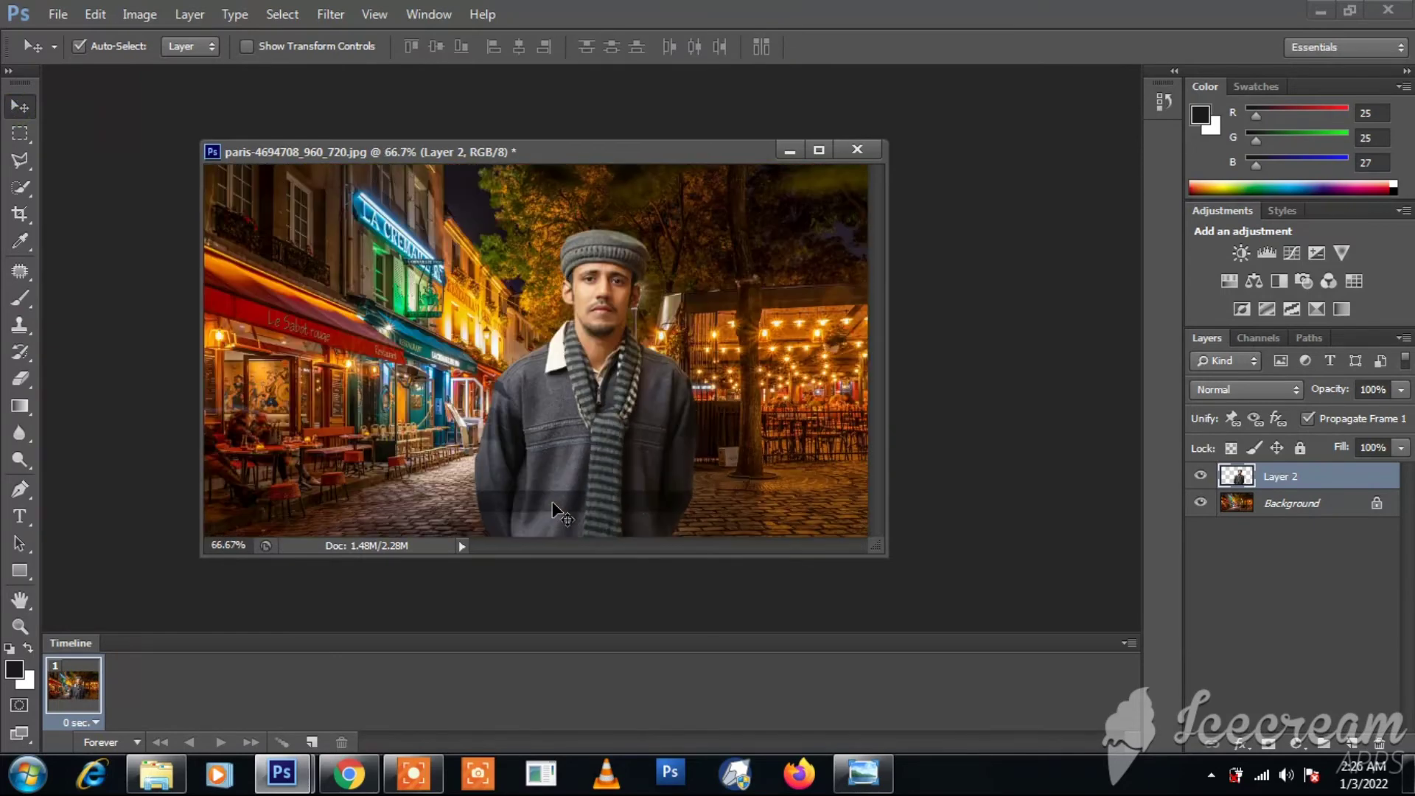
Unlock the Background as Layer 0 and add a clipped Color Balance adjustment shifted toward red.
{"action": "double_click", "coordinate": [1326, 504]}
{"action": "left_click", "coordinate": [894, 241]}
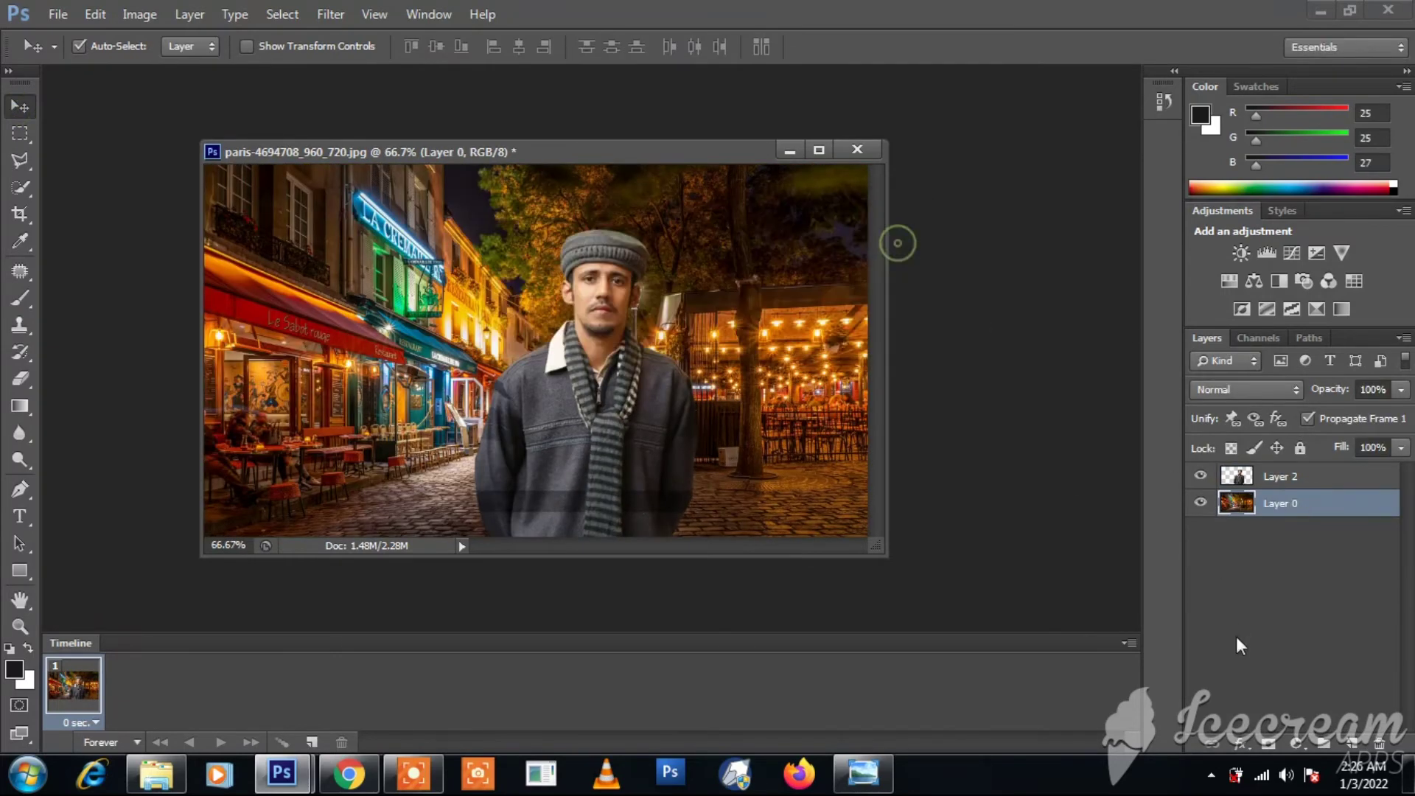
{"action": "left_click", "coordinate": [1297, 744]}
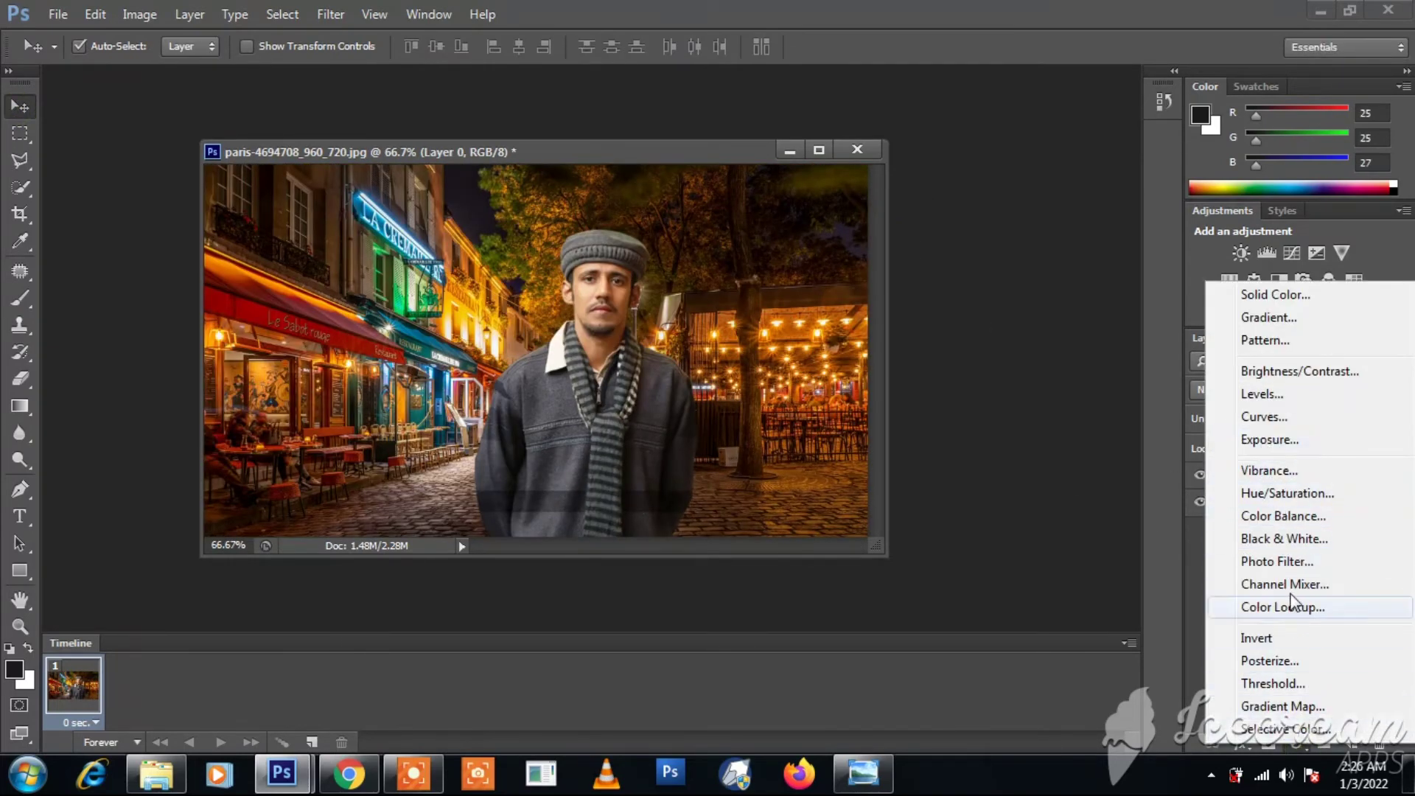
{"action": "left_click", "coordinate": [1283, 516]}
{"action": "left_click", "coordinate": [987, 574]}
{"action": "left_click_drag", "start_coordinate": [984, 336], "coordinate": [984, 339]}
Replace that adjustment with a fresh Color Balance layer clipped to the man's layer.
{"action": "left_click", "coordinate": [1111, 575]}
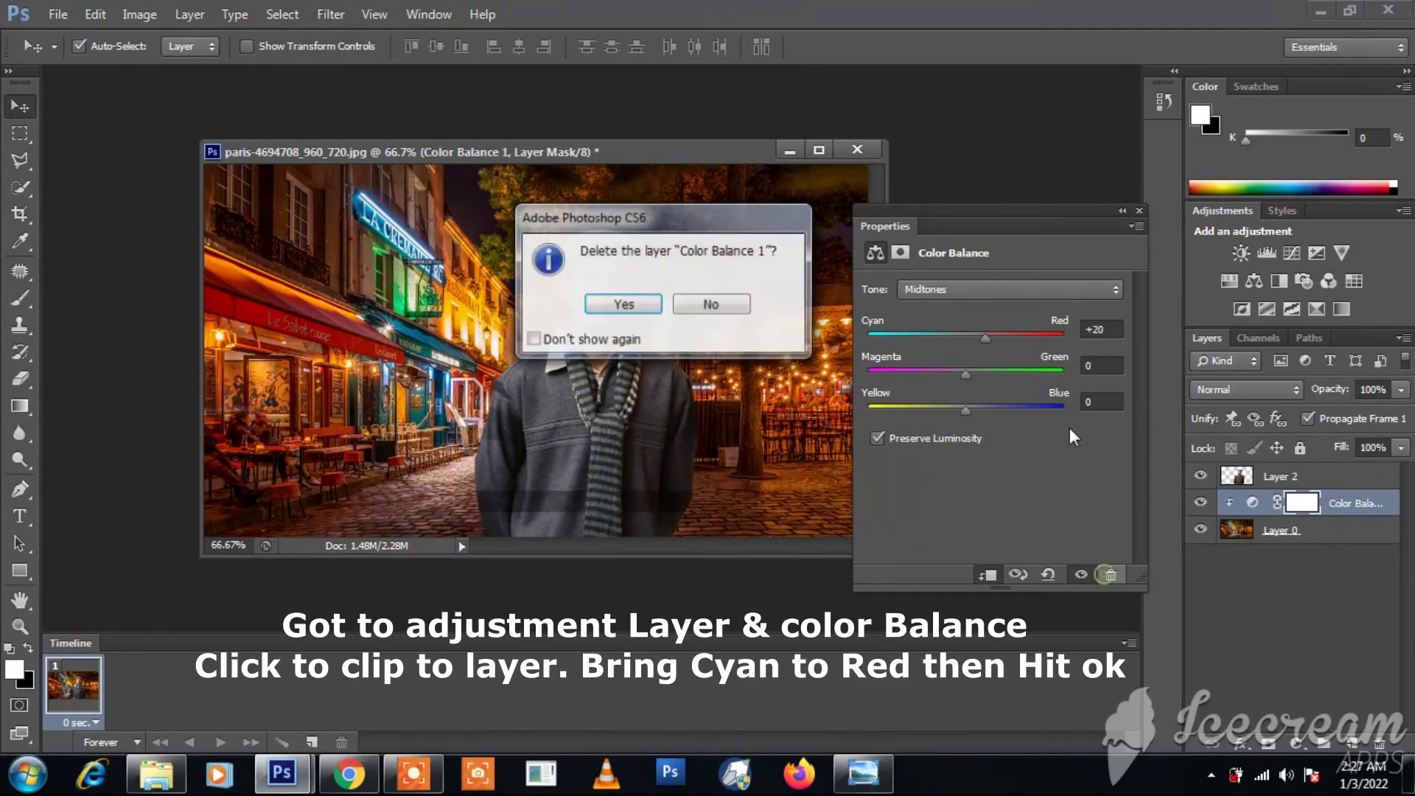
{"action": "left_click", "coordinate": [623, 304]}
{"action": "left_click", "coordinate": [1292, 744]}
{"action": "left_click", "coordinate": [1271, 518]}
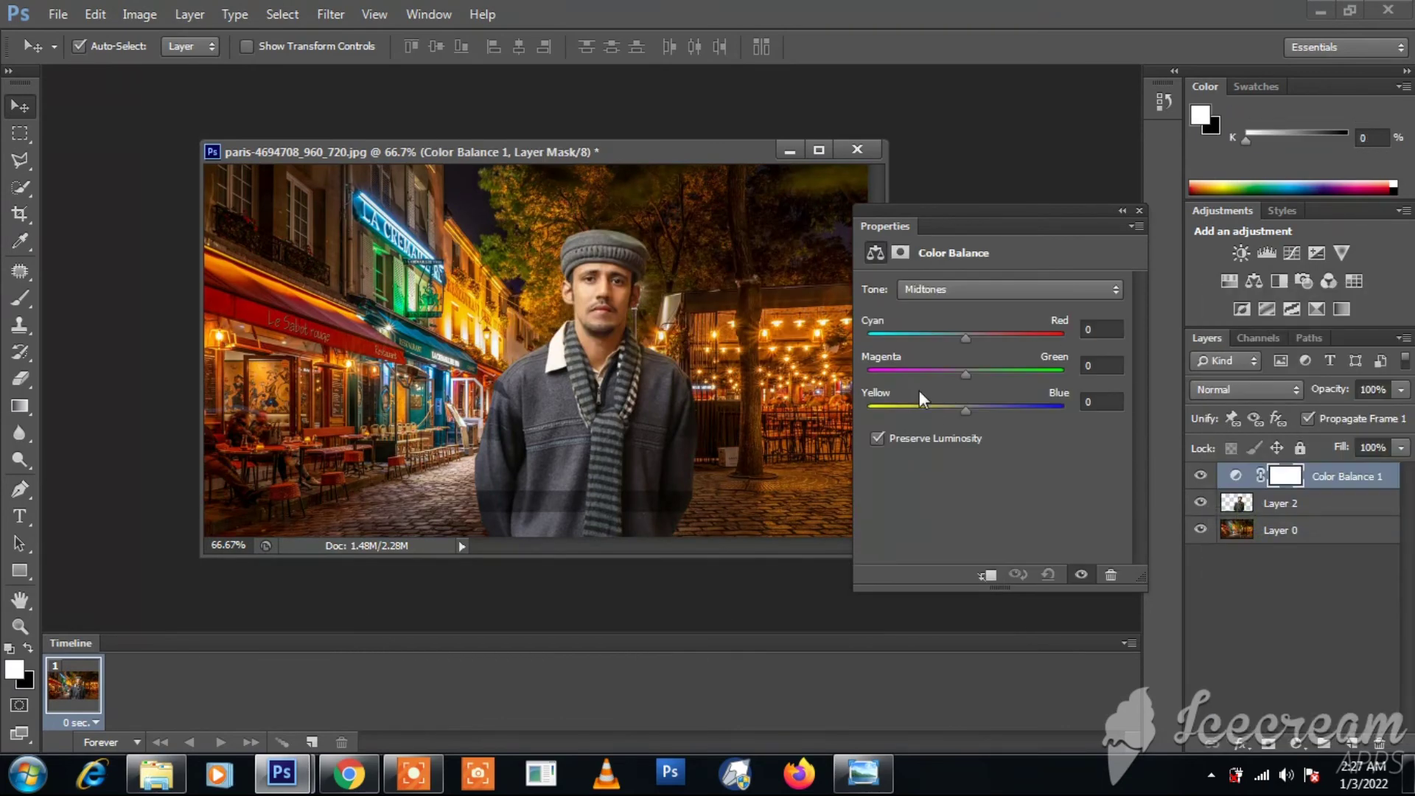
{"action": "left_click", "coordinate": [987, 574]}
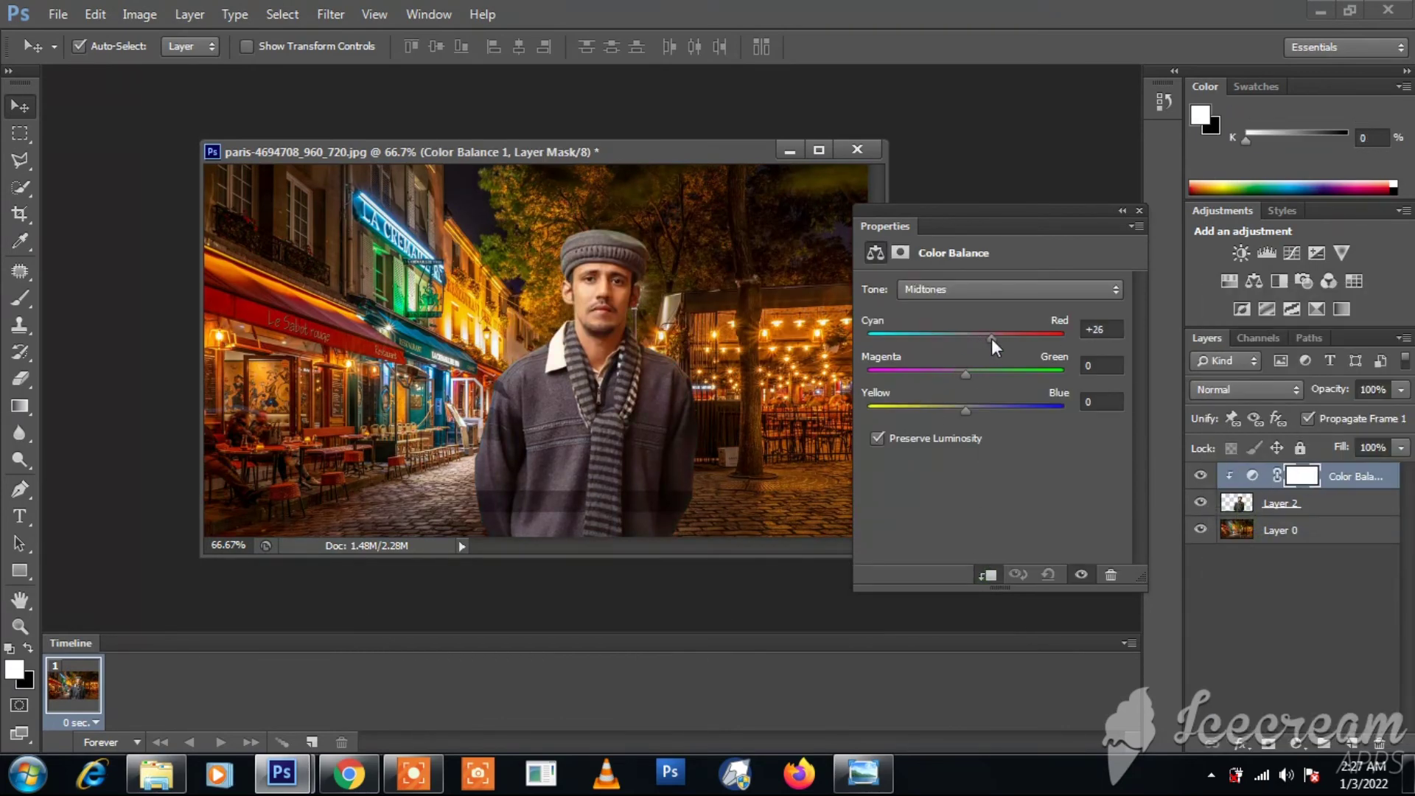
Enlarge the man slightly from his top-right corner and nudge him down and right.
{"action": "key", "text": "f"}
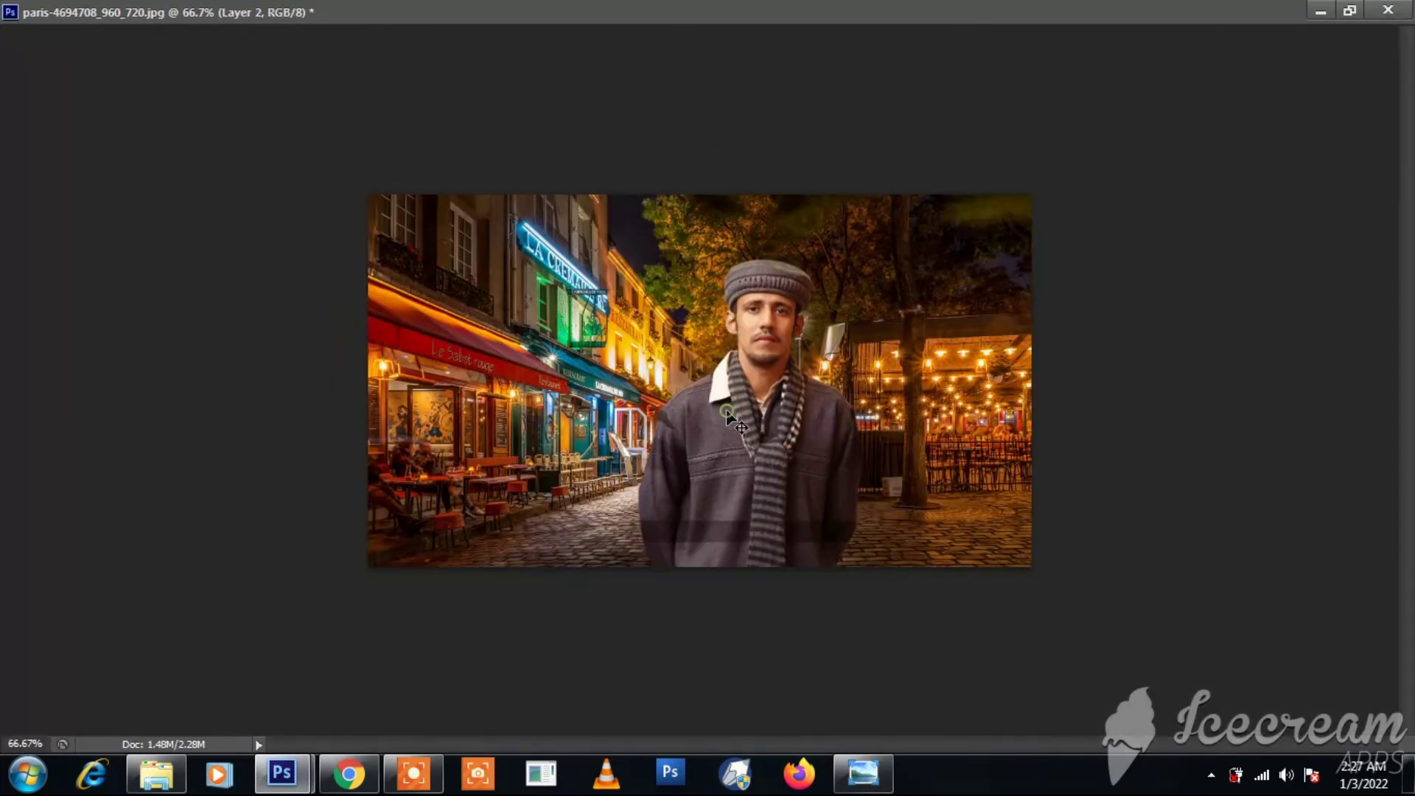
{"action": "key", "text": "ctrl+t"}
{"action": "left_click_drag", "start_coordinate": [860, 257], "coordinate": [870, 248]}
{"action": "key", "text": "Return"}
{"action": "key", "text": "Down"}
{"action": "key", "text": "Down"}
{"action": "key", "text": "Down"}
{"action": "key", "text": "Down"}
{"action": "key", "text": "Down"}
{"action": "key", "text": "Down"}
{"action": "key", "text": "Right"}
{"action": "key", "text": "Down"}
{"action": "key", "text": "Down"}
{"action": "key", "text": "Down"}
{"action": "key", "text": "Right"}
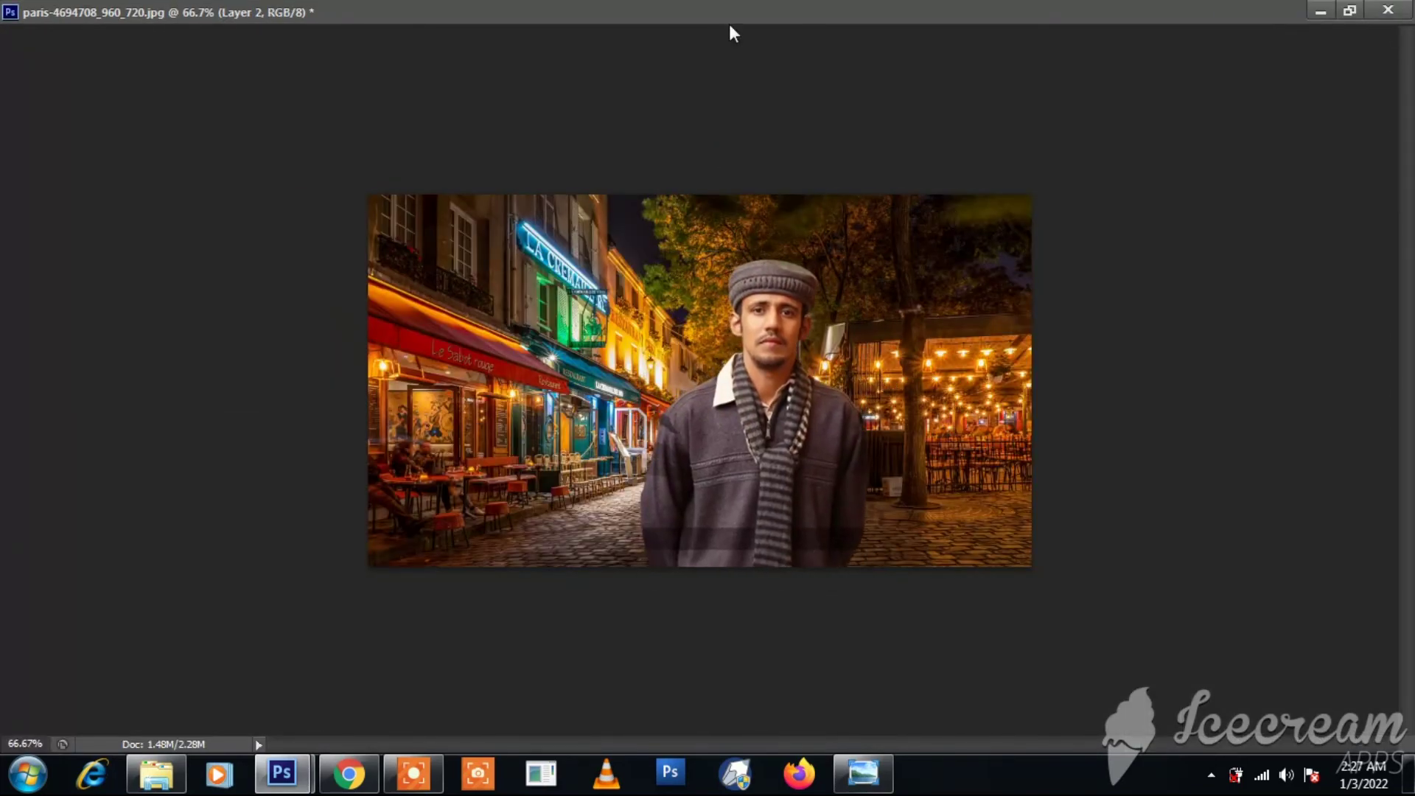
{"action": "key", "text": "f"}
Save the composite to the desktop as JPEG 'new.jpg', accepting default quality.
{"action": "left_click", "coordinate": [57, 14]}
{"action": "left_click", "coordinate": [119, 272]}
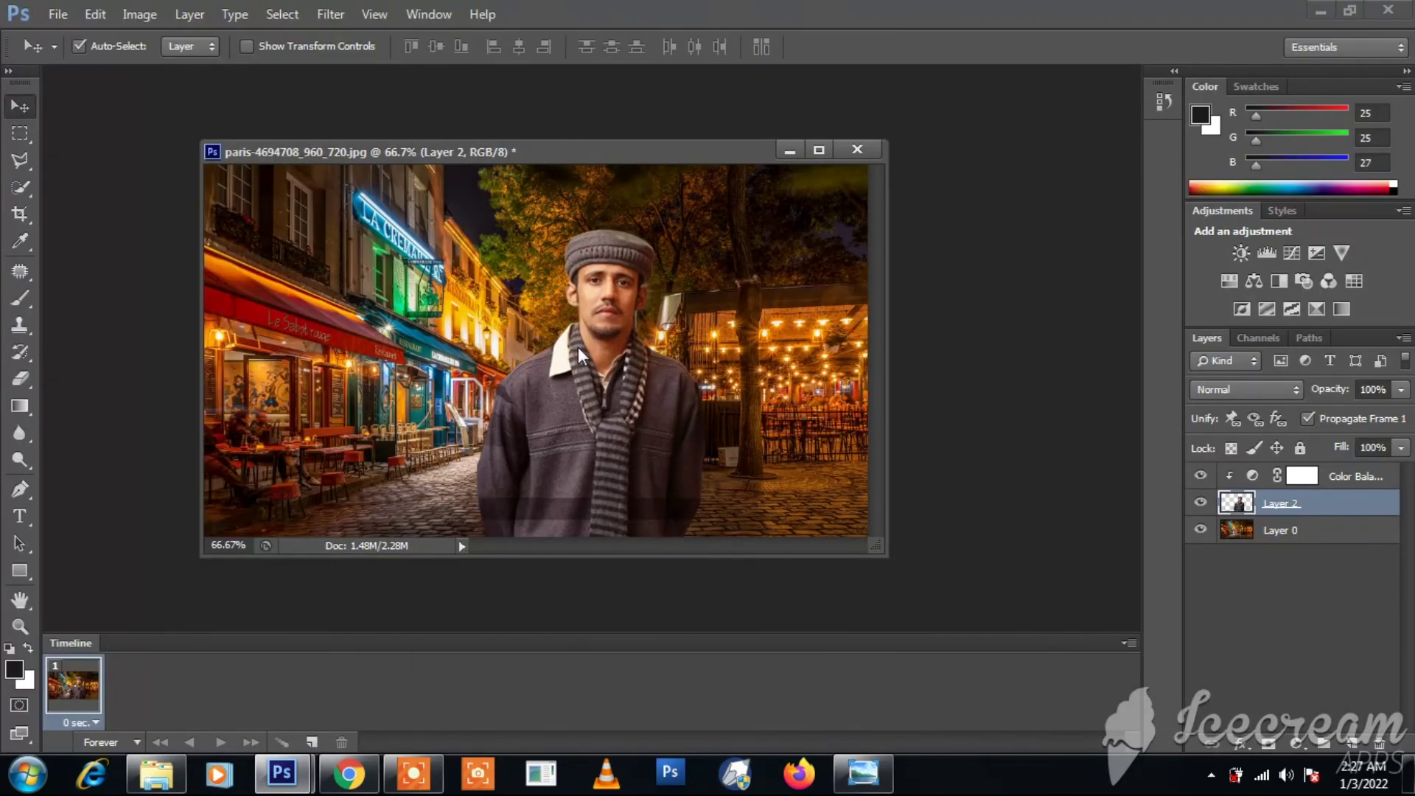
{"action": "type", "text": "new"}
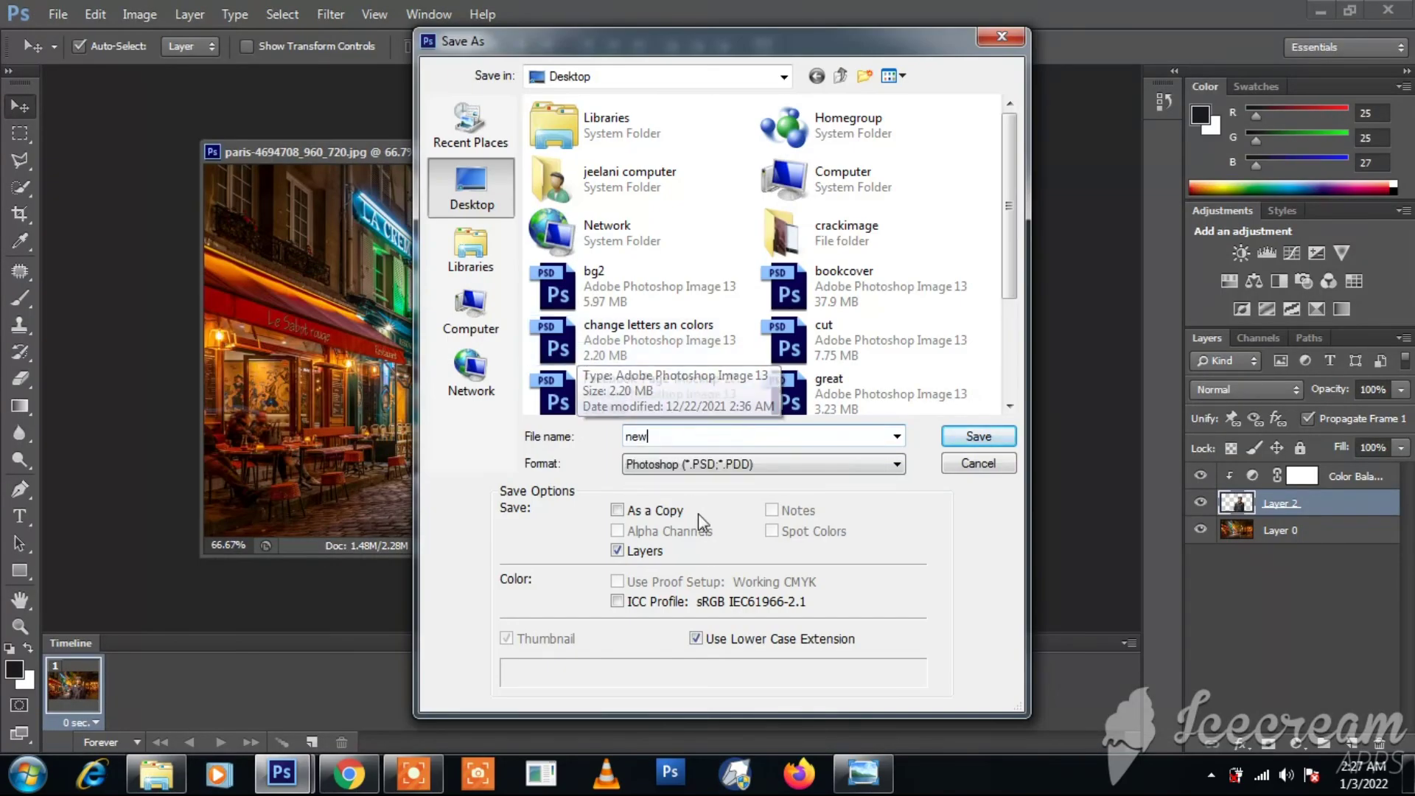
{"action": "left_click", "coordinate": [708, 464]}
{"action": "left_click", "coordinate": [711, 583]}
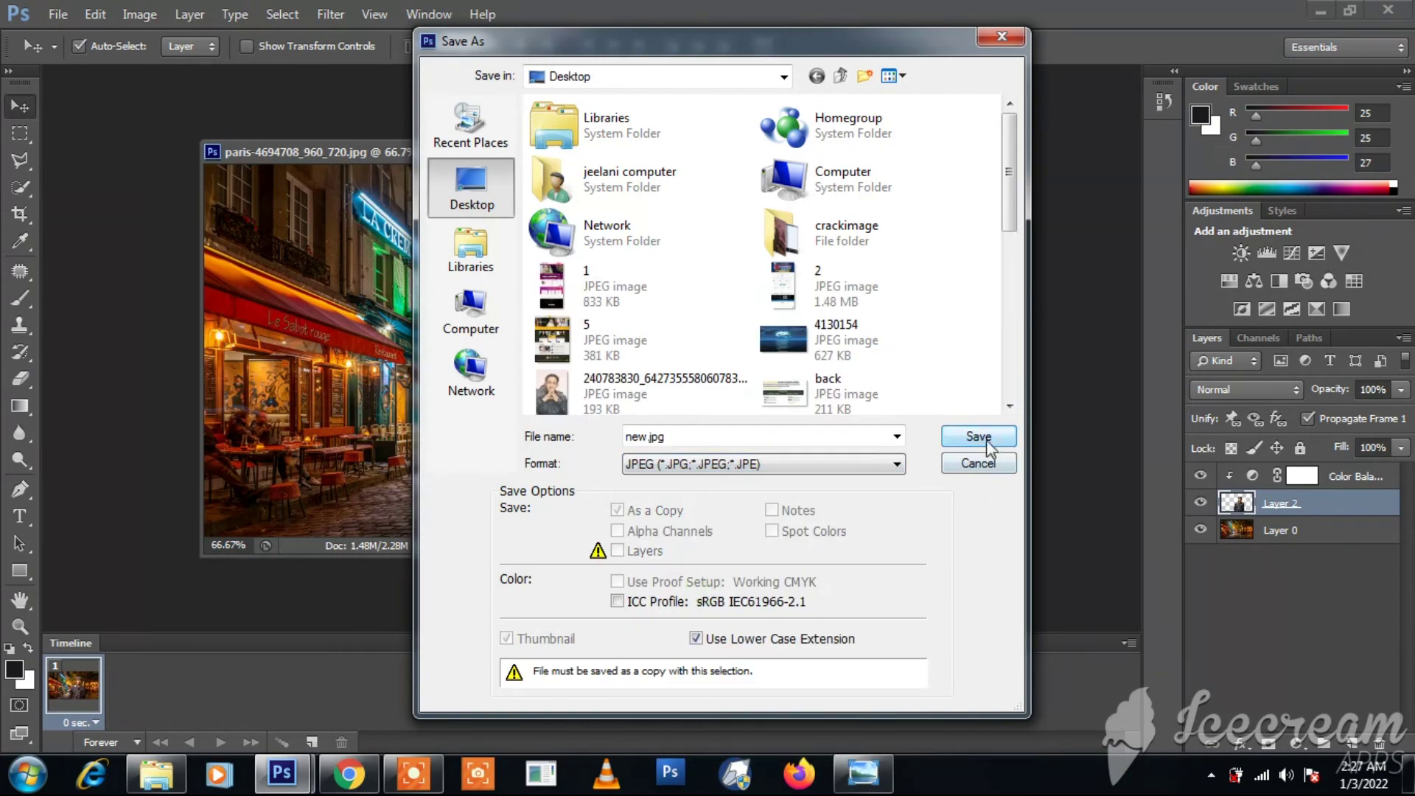
{"action": "left_click", "coordinate": [979, 436]}
{"action": "left_click", "coordinate": [826, 189]}
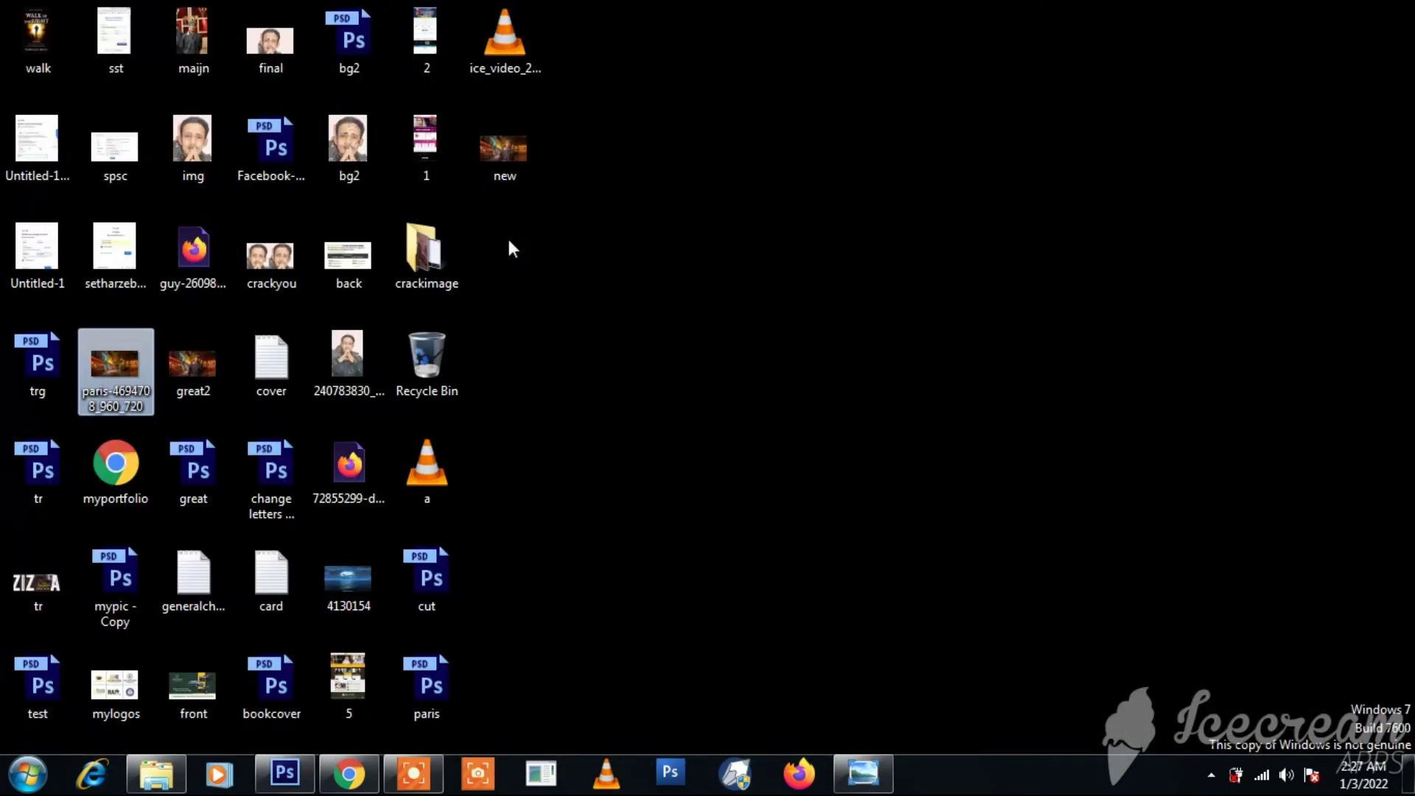
{"action": "left_click", "coordinate": [190, 369]}
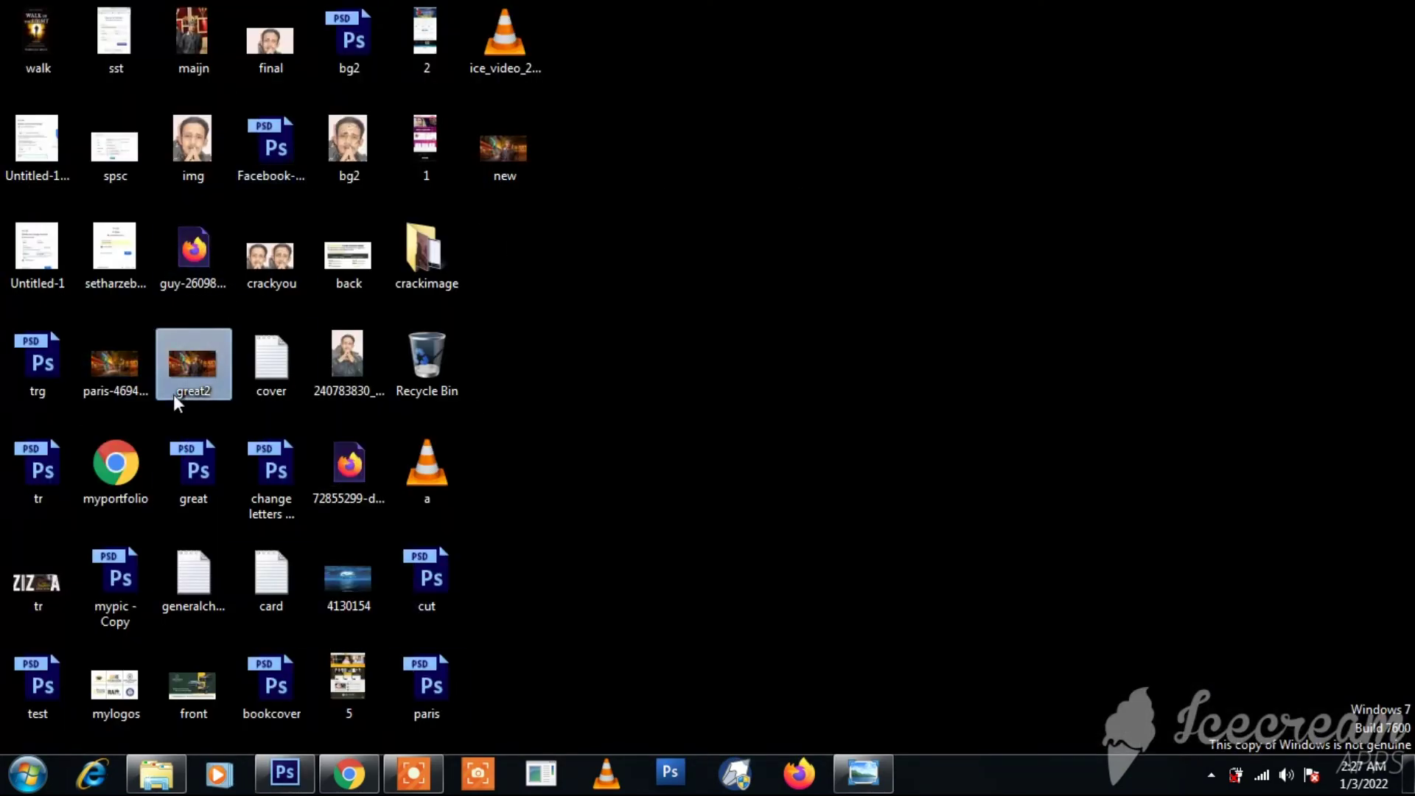